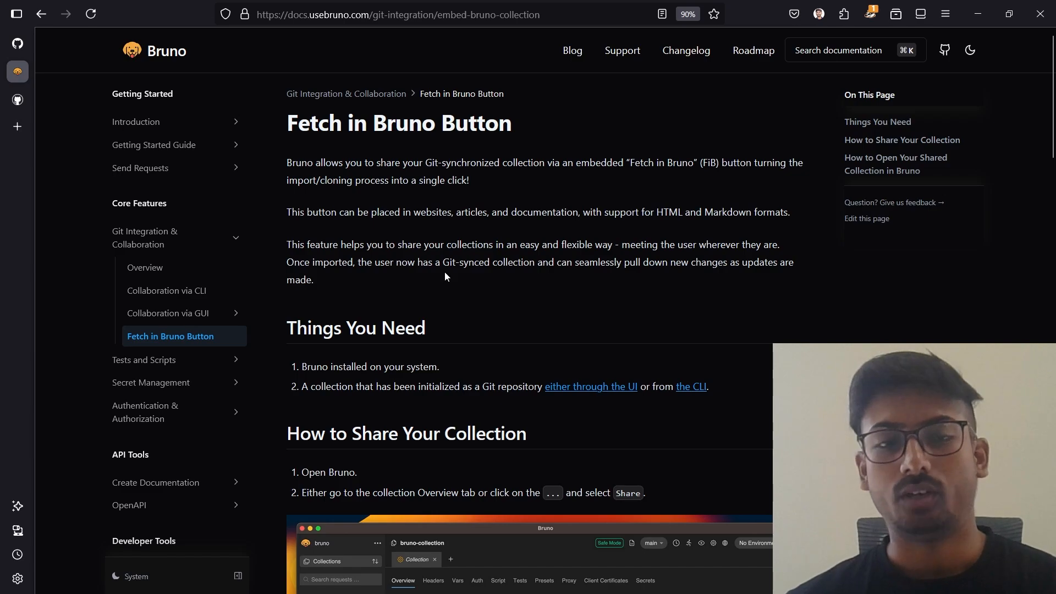
# Examine the Fetch in Bruno Button documentation on requirements, sharing a collection, and opening a shared collection.
pyautogui.scroll(-4, 461, 371)
pyautogui.scroll(-20, 461, 370)
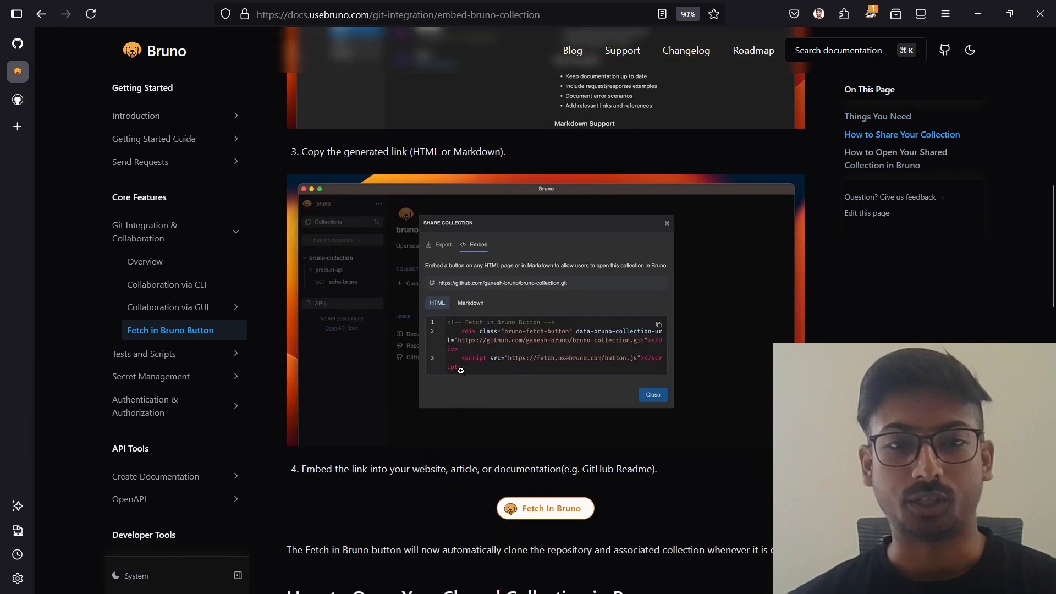
pyautogui.scroll(-2, 461, 370)
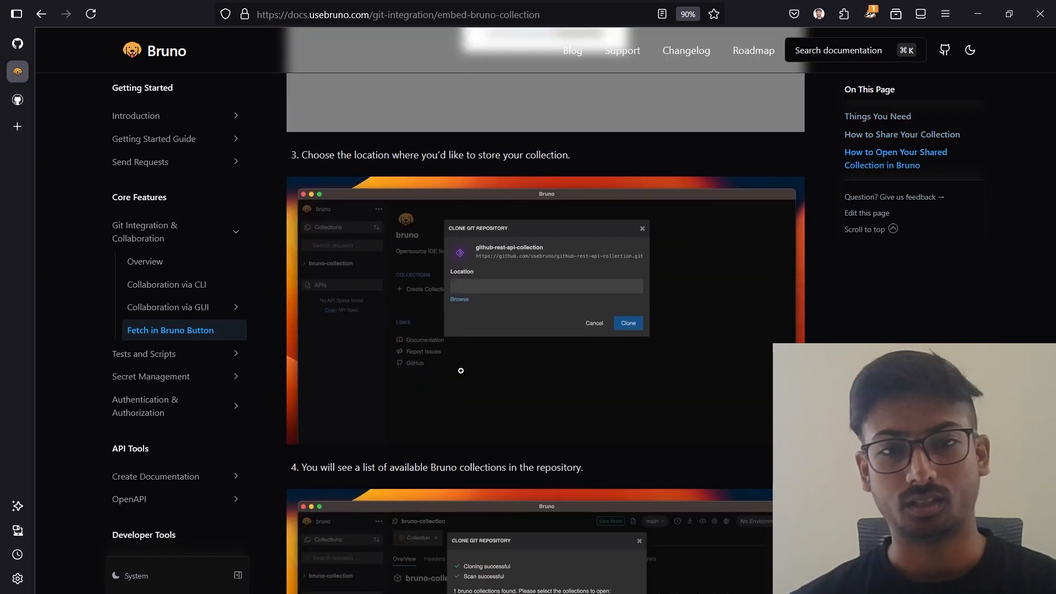
pyautogui.scroll(-7, 461, 370)
pyautogui.scroll(19, 460, 370)
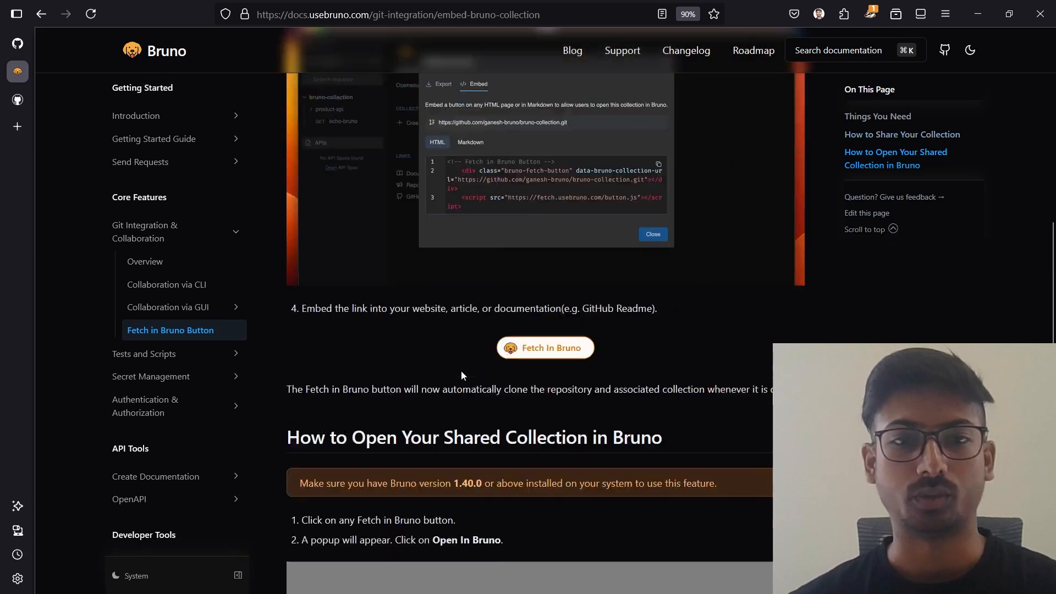
pyautogui.scroll(15, 461, 370)
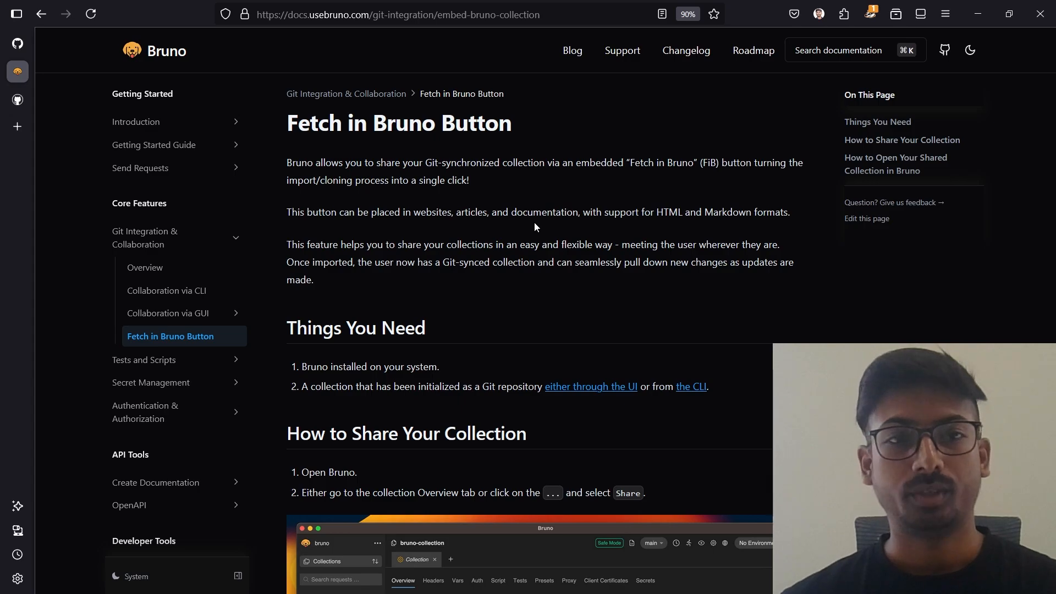
pyautogui.scroll(-2, 534, 222)
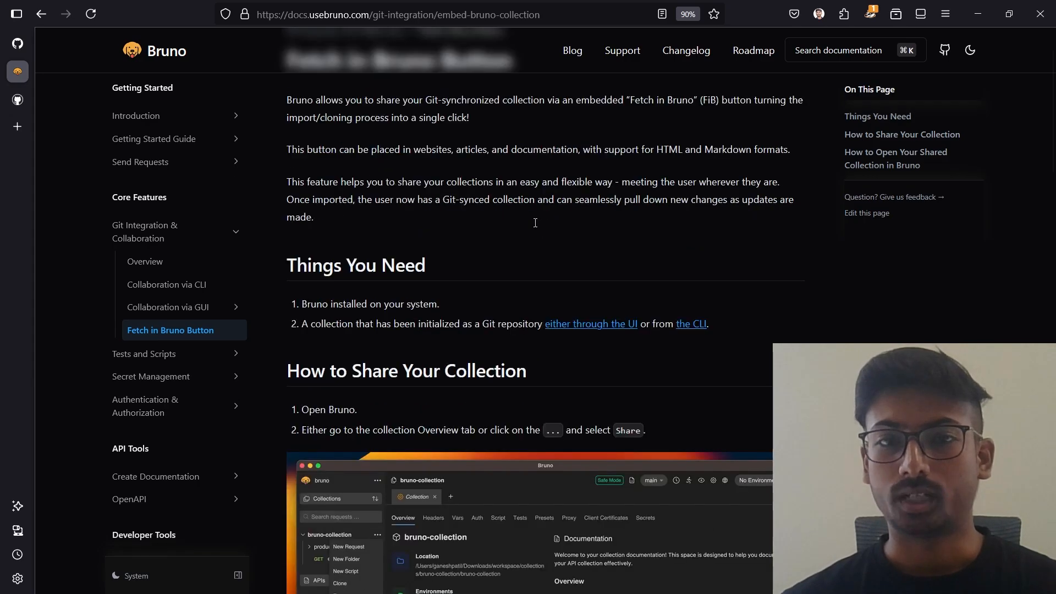
pyautogui.scroll(2, 534, 223)
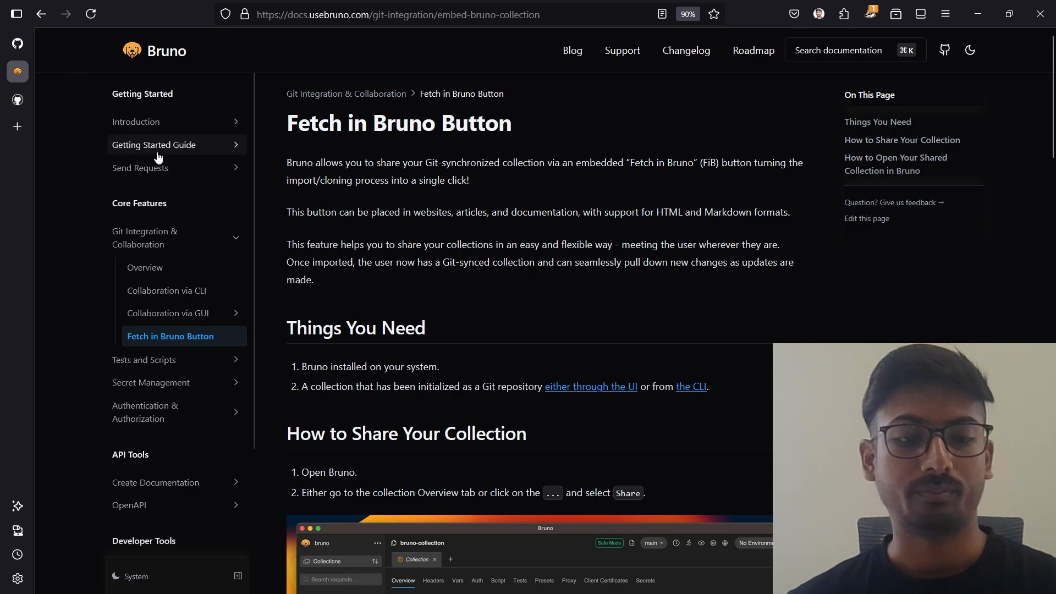
# Open usebruno.com in a new browser tab and look over the Windows binaries and installation commands on its downloads page.
pyautogui.click(17, 127)
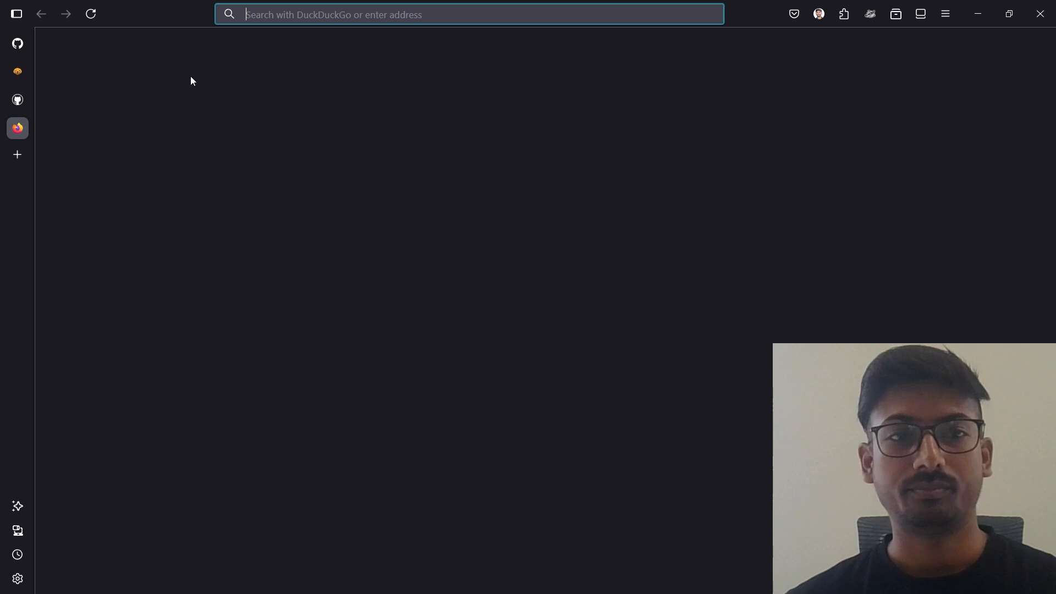
pyautogui.write('usebruno.com/')
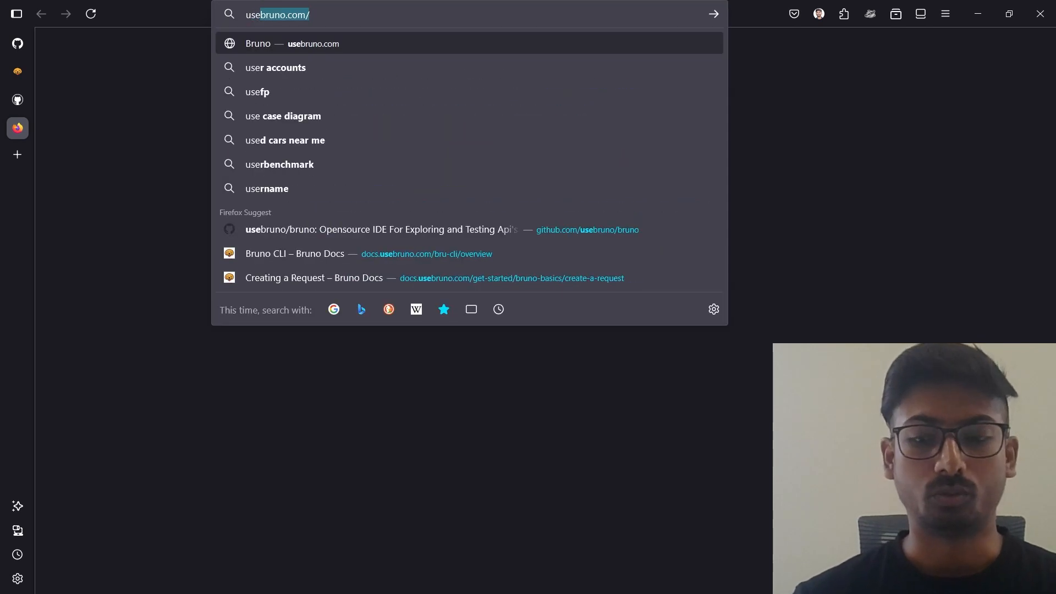
pyautogui.press('Return')
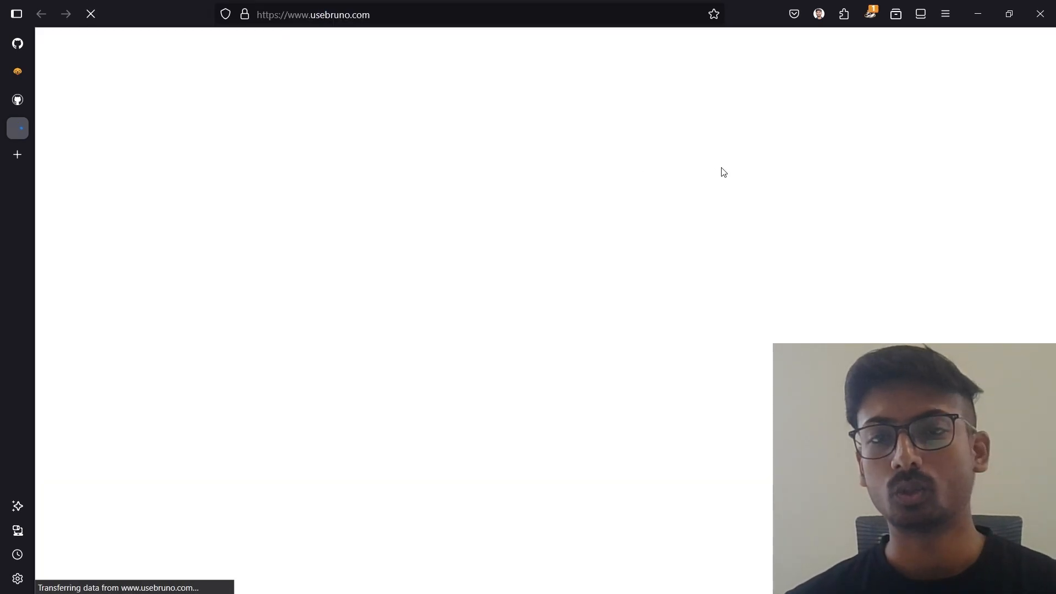
pyautogui.click(960, 55)
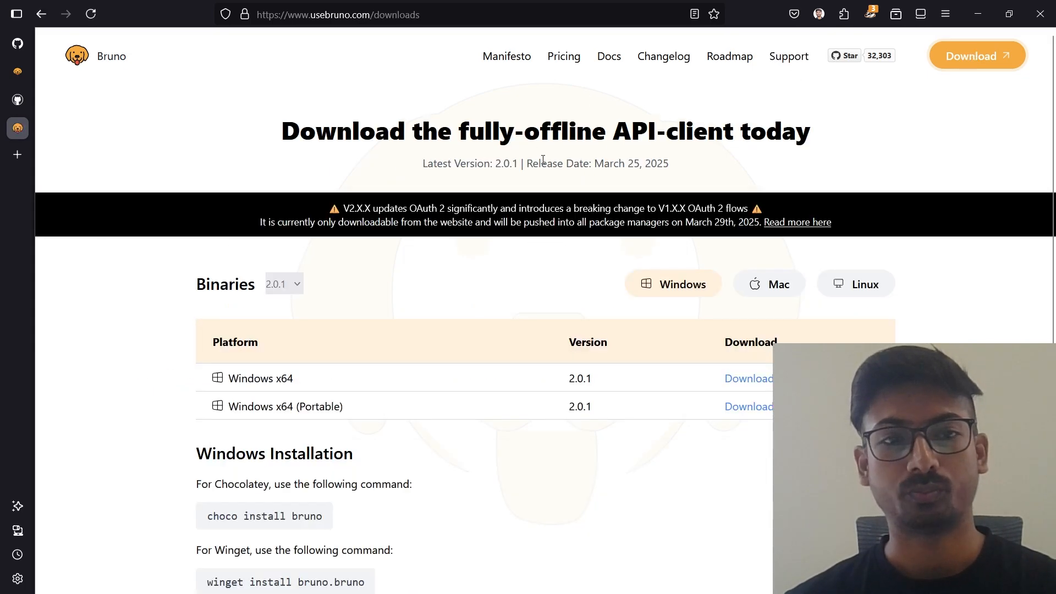
pyautogui.scroll(-2, 418, 288)
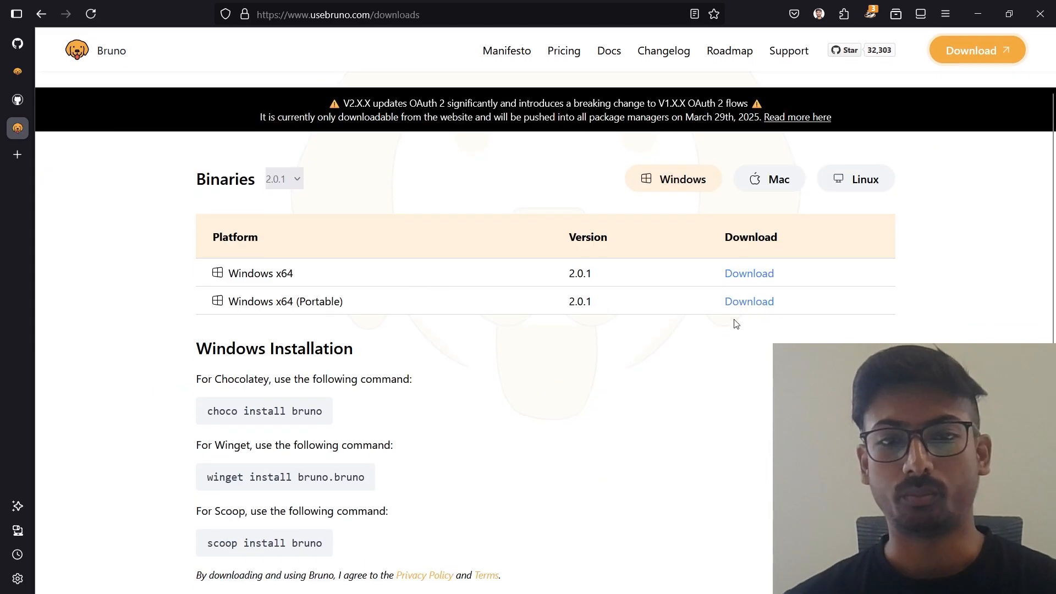
pyautogui.scroll(2, 592, 354)
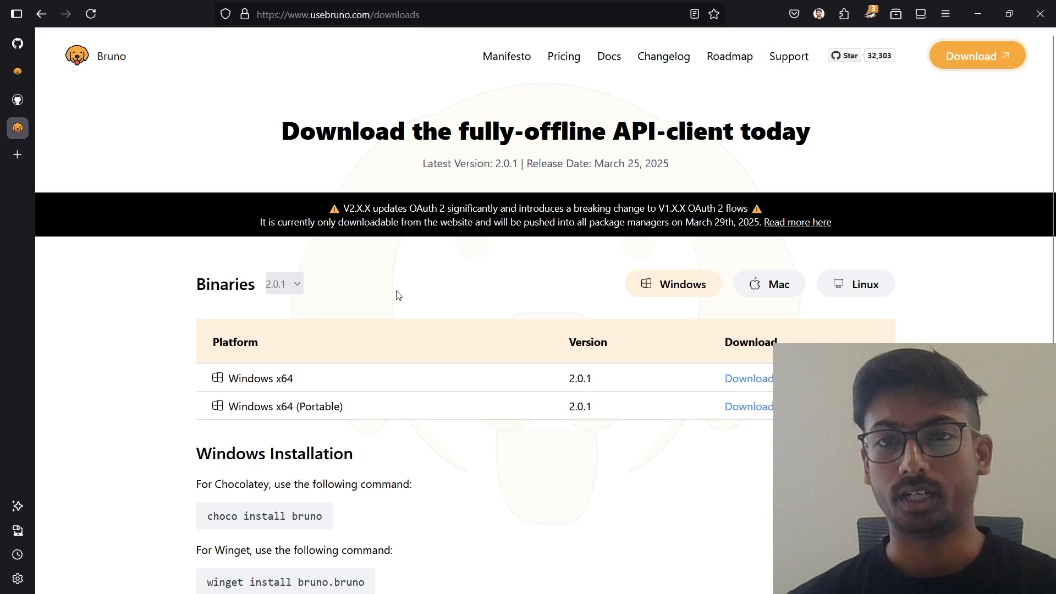
# Switch to Bruno and show the Embed options for sharing brunno-collection.
pyautogui.hotkey('alt', 'Tab')
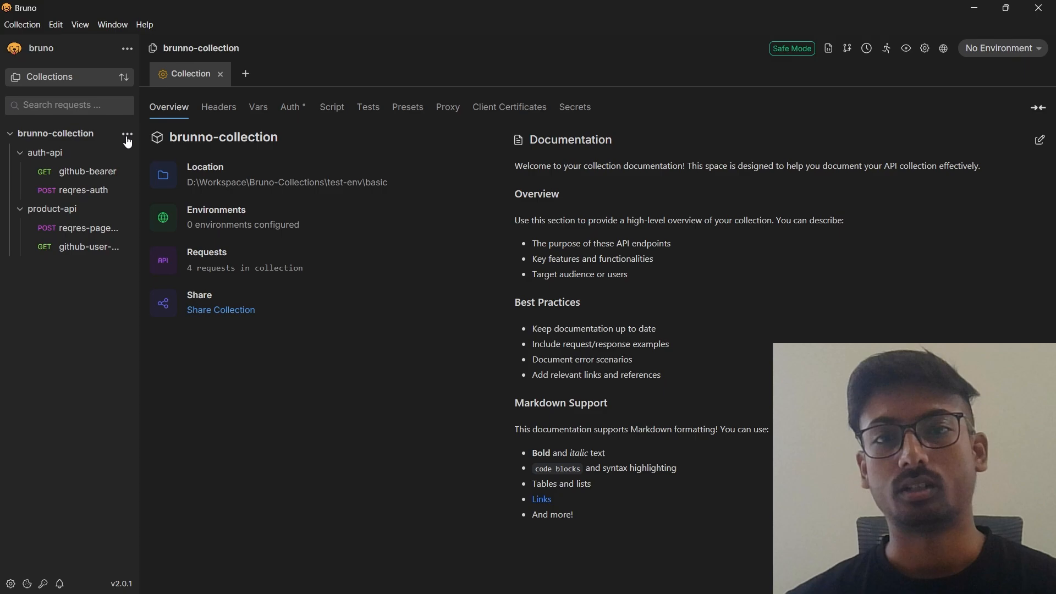
pyautogui.click(127, 135)
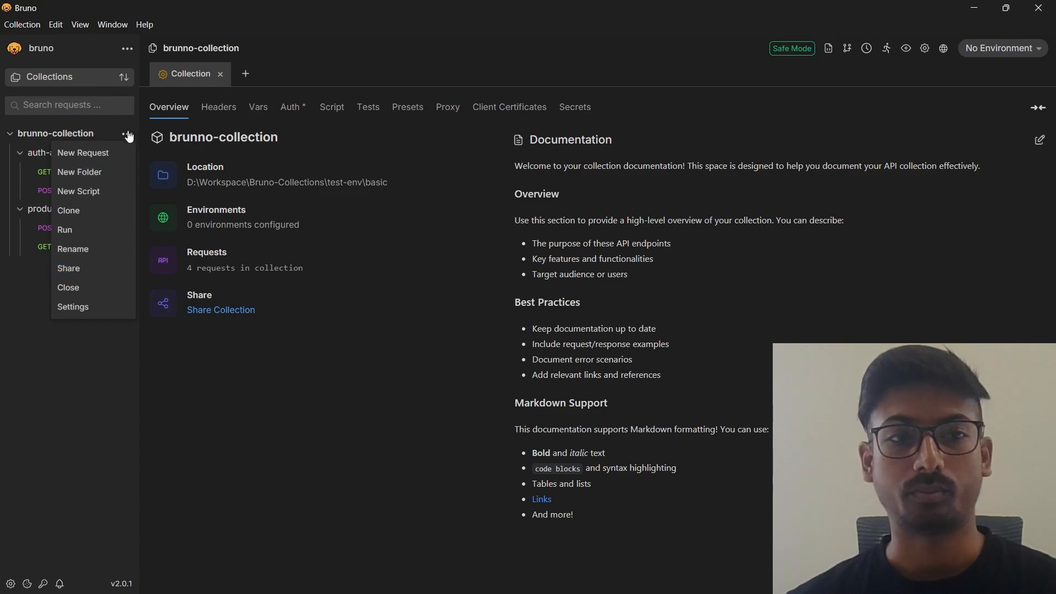
pyautogui.click(127, 134)
pyautogui.click(127, 134)
pyautogui.click(70, 268)
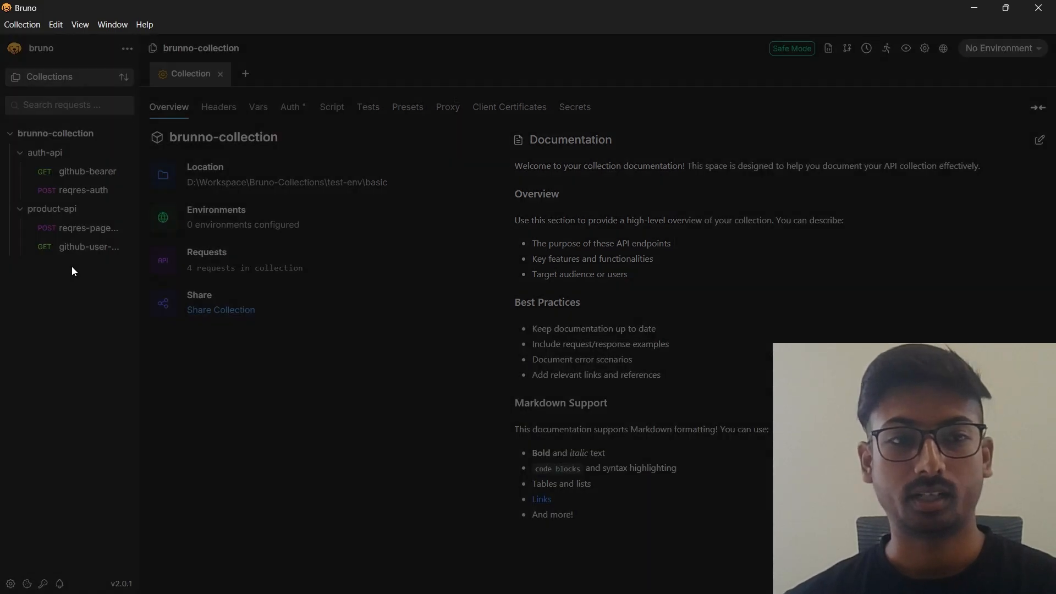
pyautogui.click(451, 117)
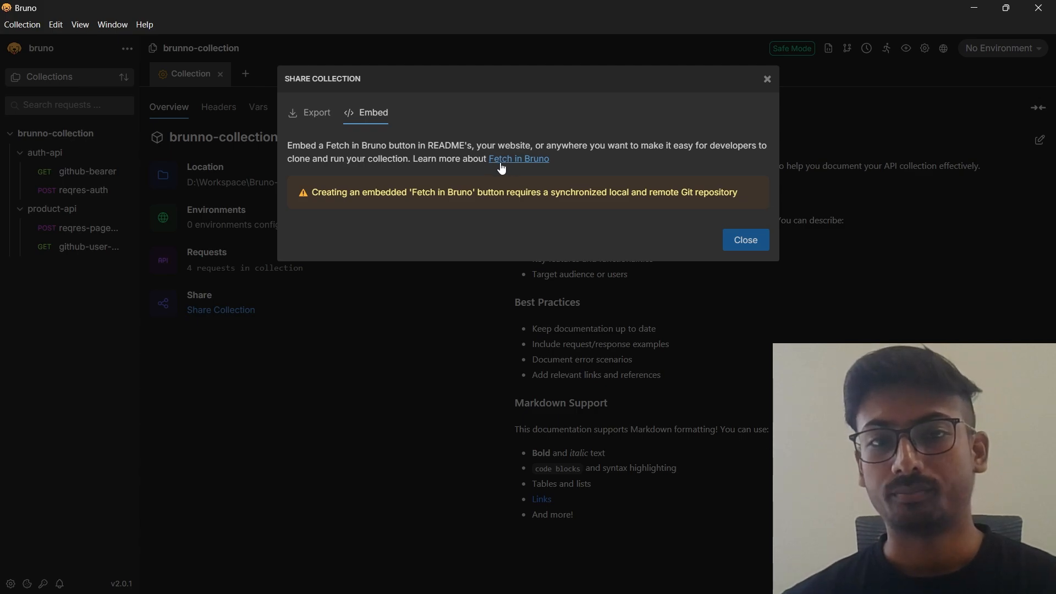
# View the linked Fetch in Bruno documentation, return to Bruno, and close the collection sharing dialog.
pyautogui.click(526, 164)
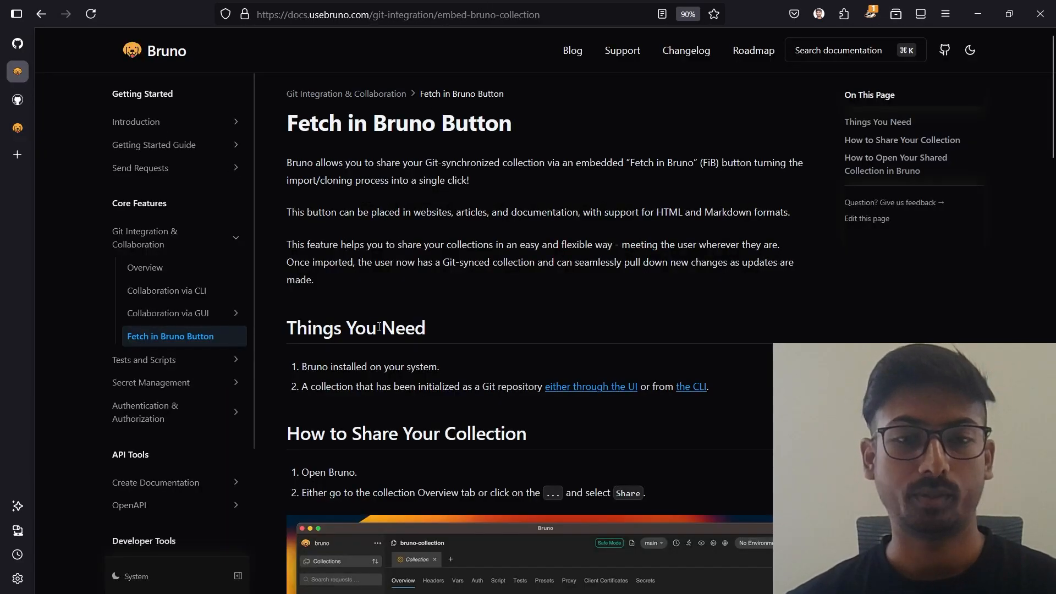
pyautogui.hotkey('alt', 'Tab')
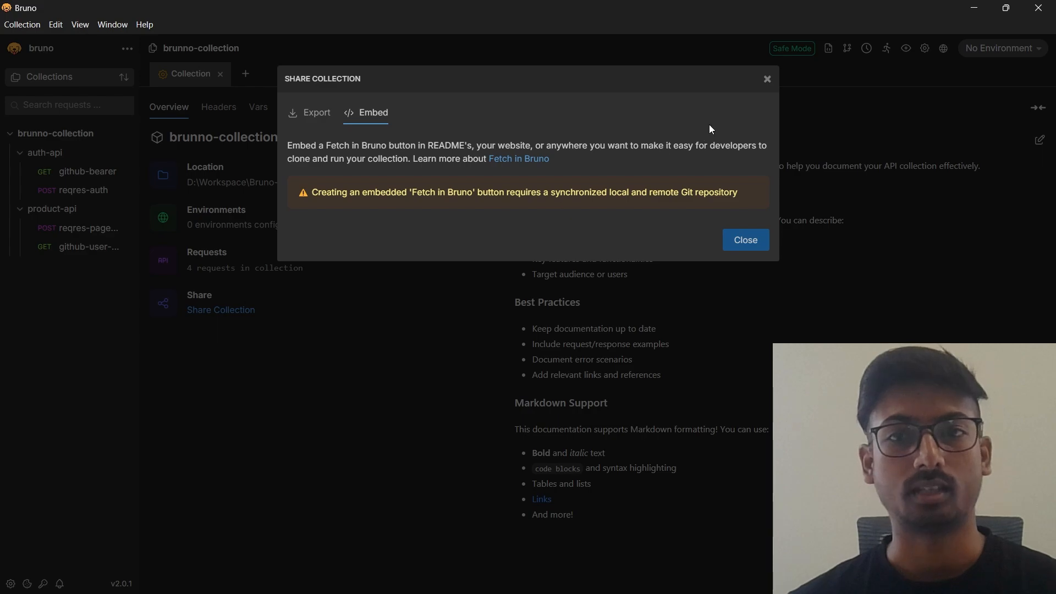
pyautogui.click(768, 79)
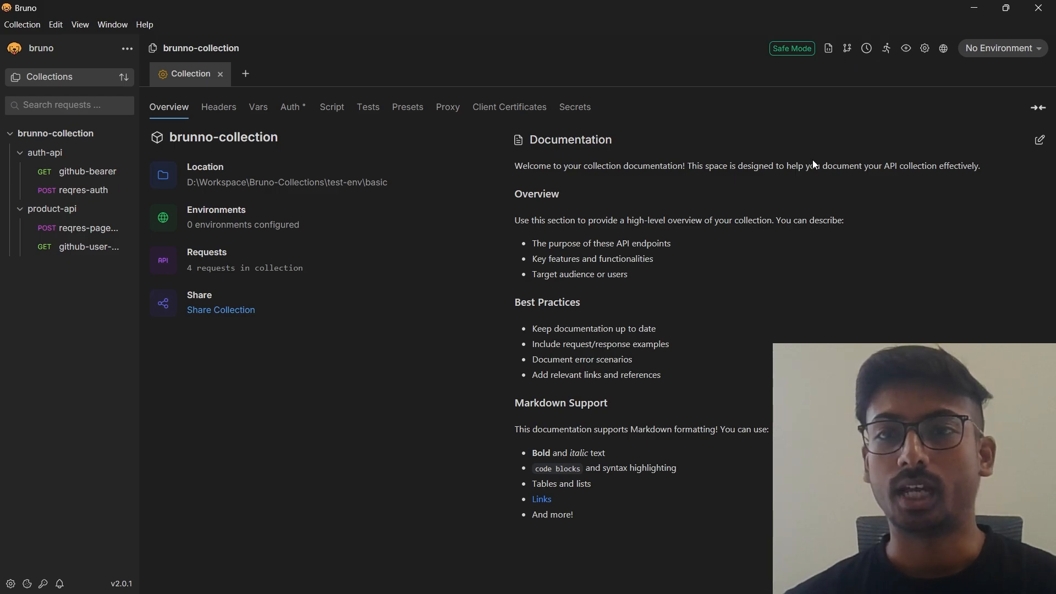
# Initialize a Git repository in brunno-collection and open its remotes.
pyautogui.click(846, 50)
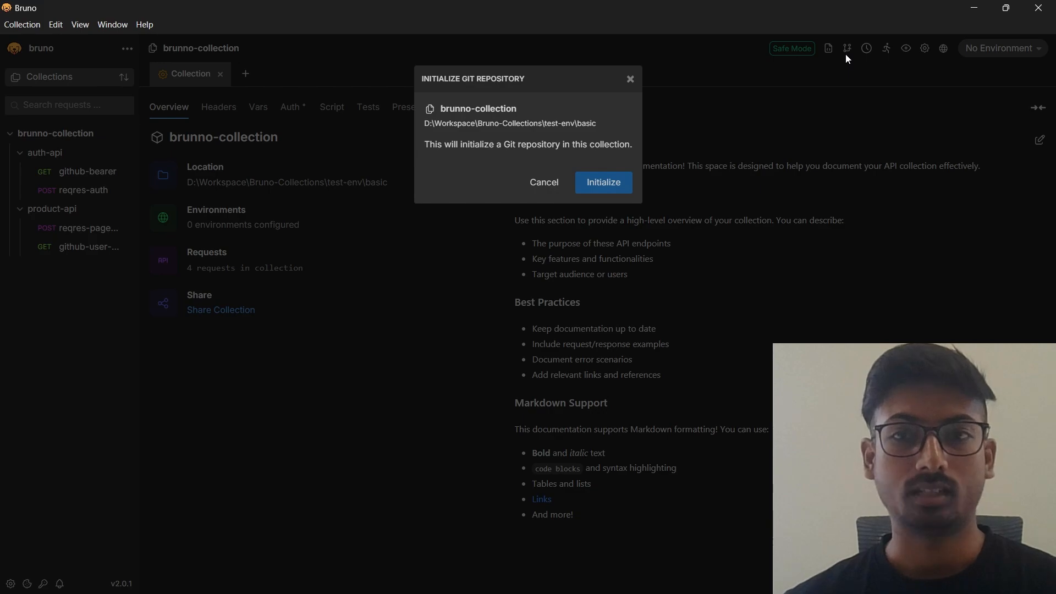
pyautogui.click(605, 183)
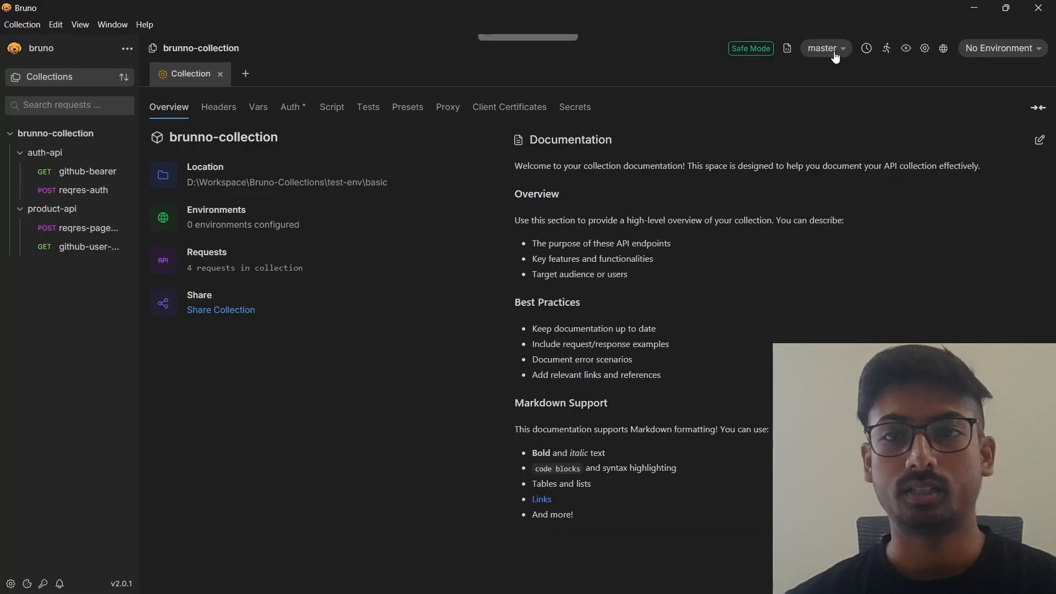
pyautogui.click(825, 48)
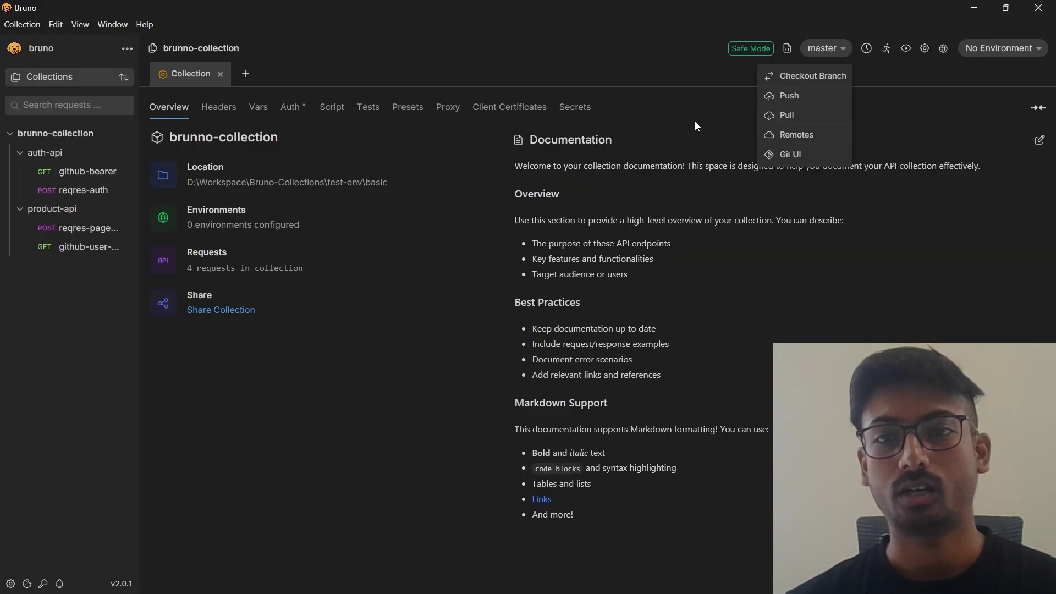
pyautogui.click(776, 135)
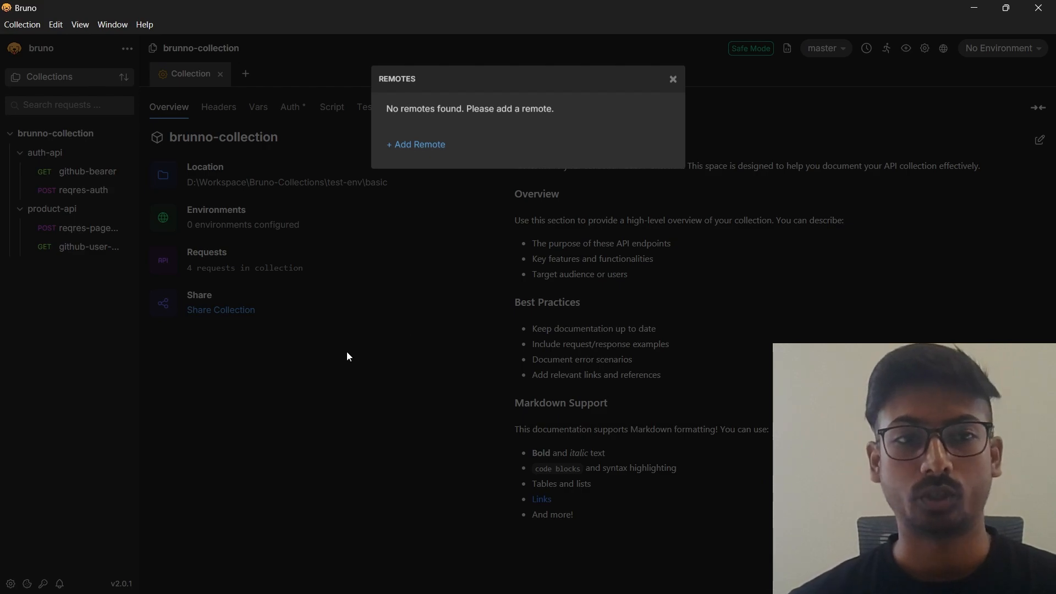
# Switch to GitHub in the browser and open the form for creating a new repository.
pyautogui.hotkey('alt', 'Tab')
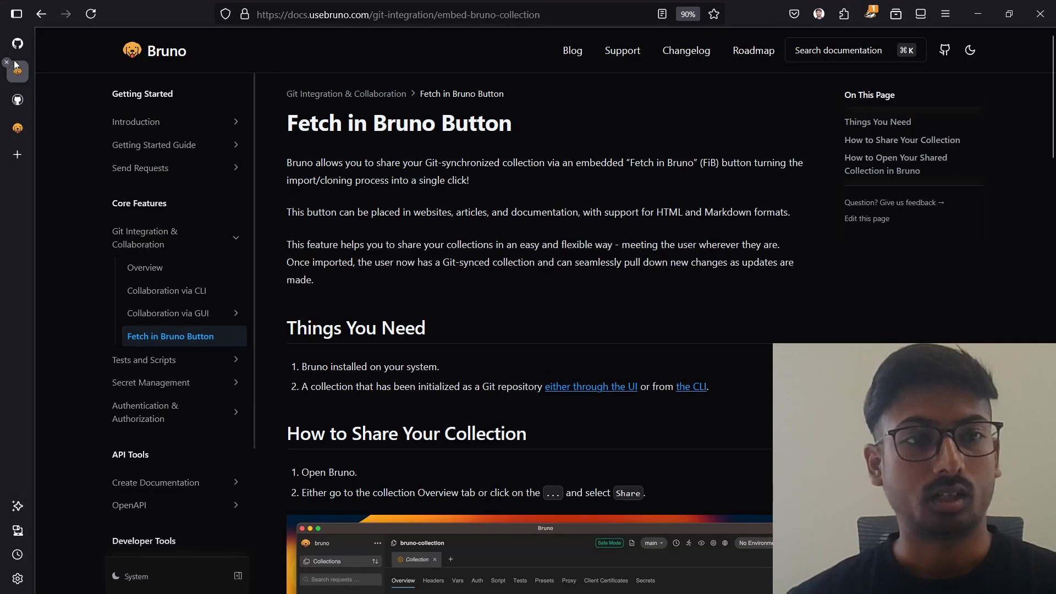
pyautogui.click(17, 43)
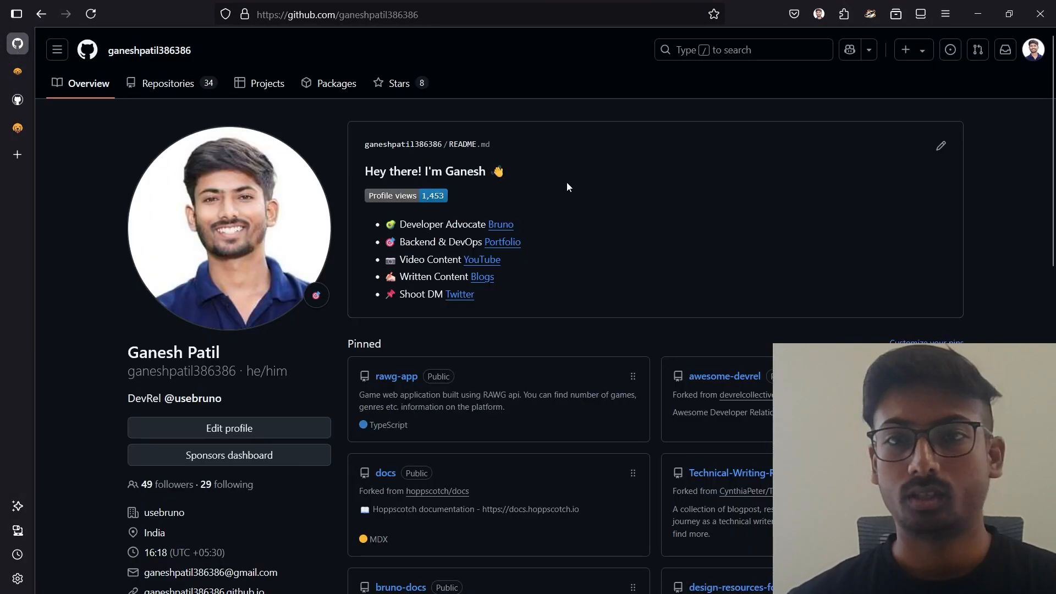
pyautogui.click(907, 50)
pyautogui.click(923, 81)
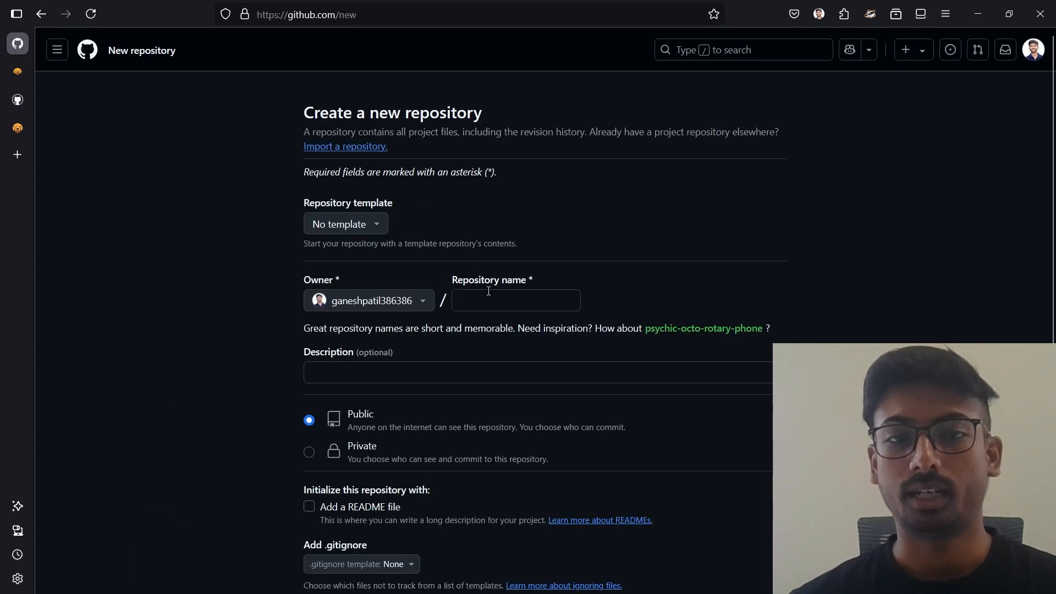
# Create a public GitHub repository named bruno-fetch-in-collection without a README, .gitignore, or license.
pyautogui.click(480, 305)
pyautogui.write('br')
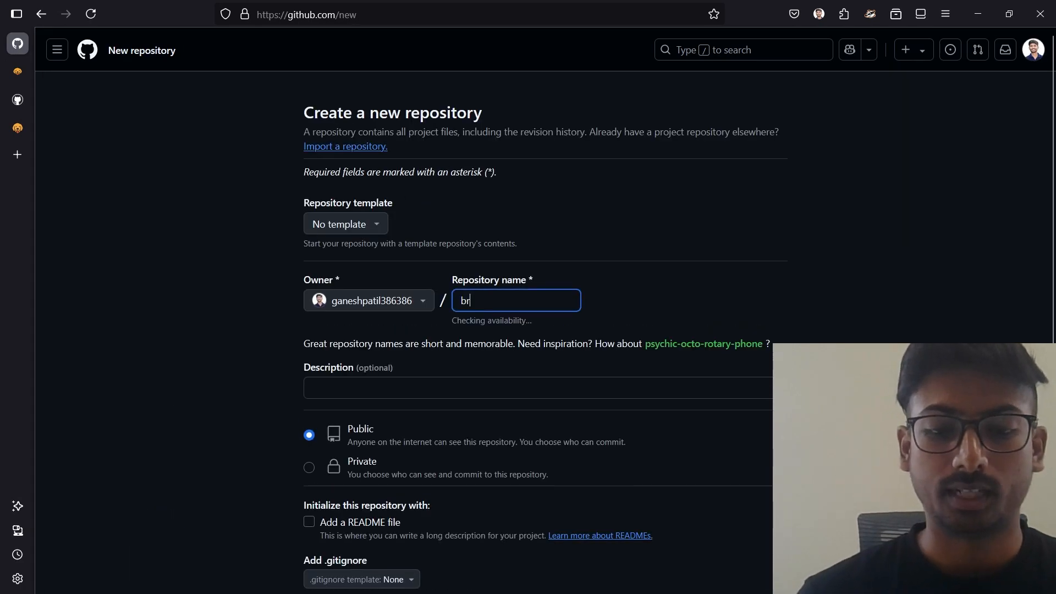
pyautogui.write('uno-fetch-in-collection')
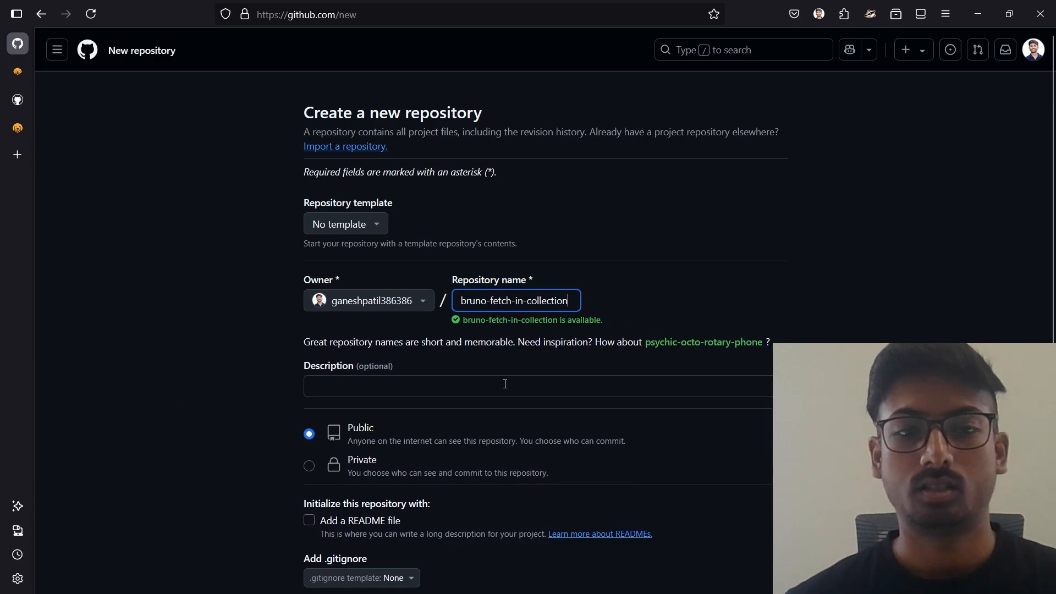
pyautogui.scroll(-1, 505, 388)
pyautogui.scroll(-5, 504, 389)
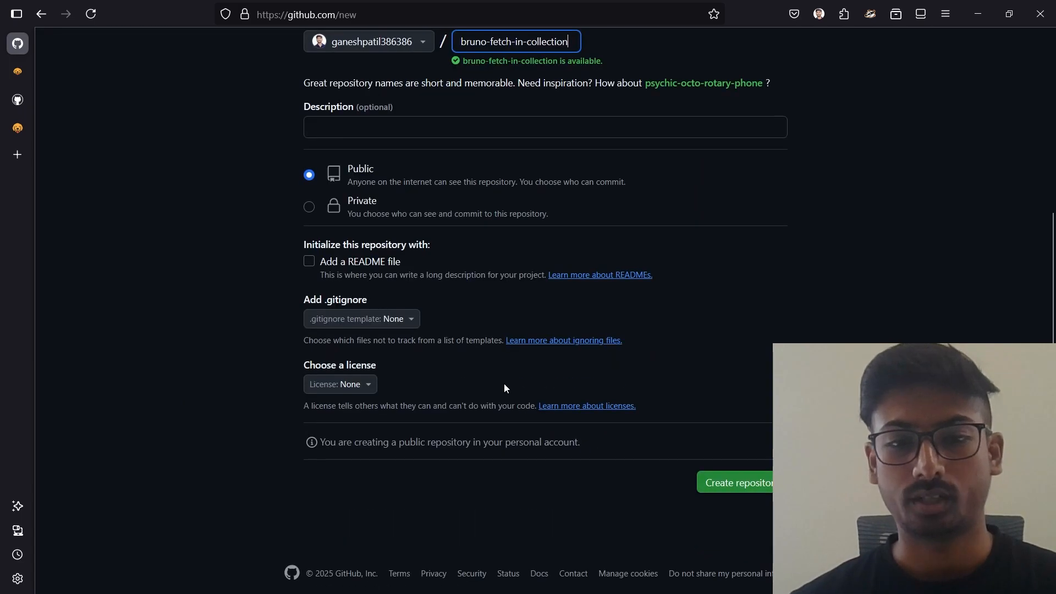
pyautogui.click(724, 474)
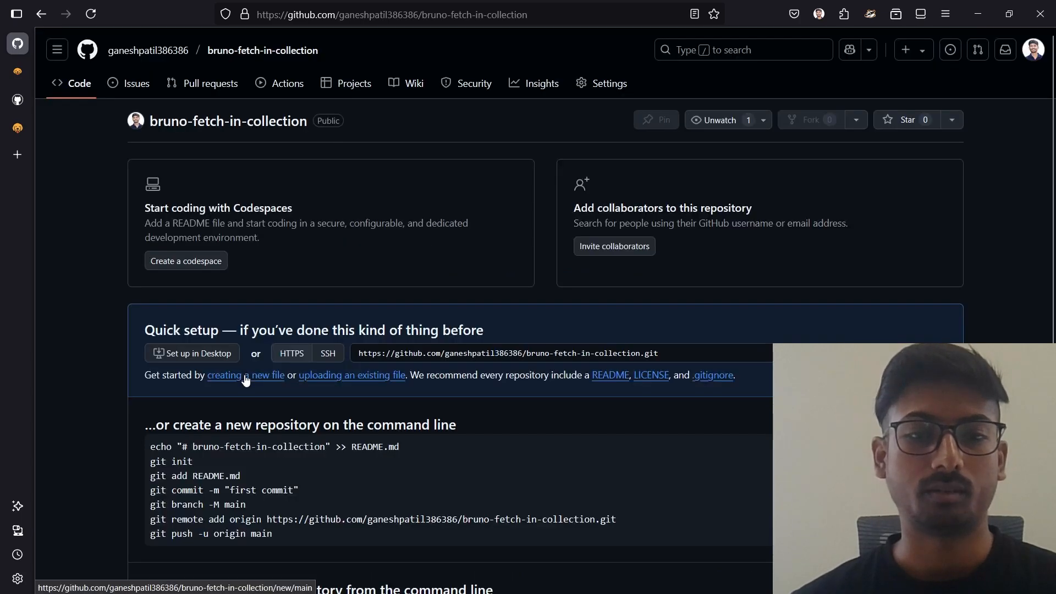
# Copy the new repository's HTTPS address from the git remote add command.
pyautogui.scroll(-5, 251, 452)
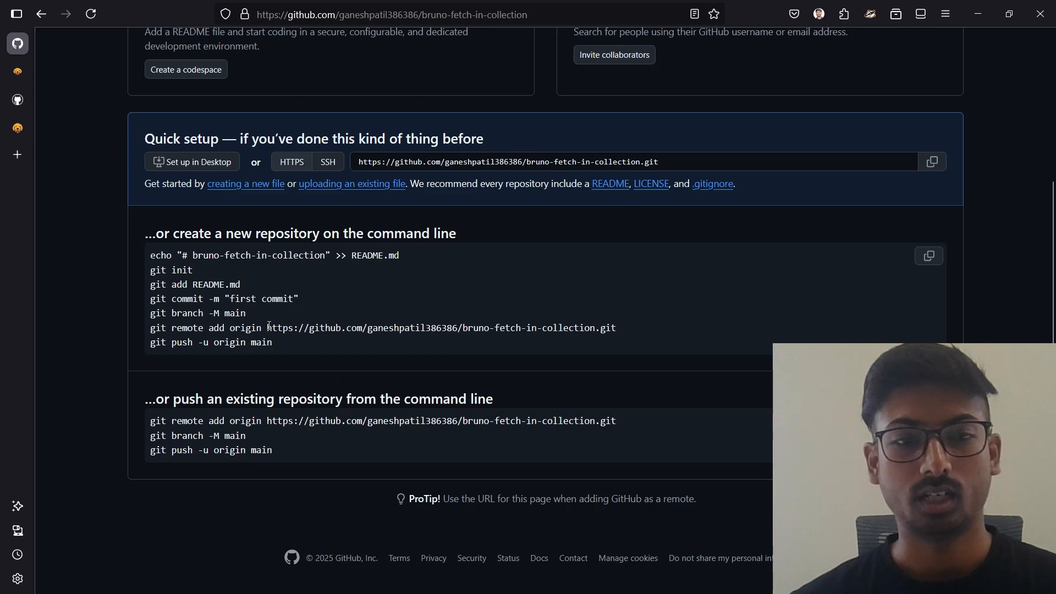
pyautogui.moveTo(267, 325); pyautogui.dragTo(616, 326)
pyautogui.scroll(5, 616, 327)
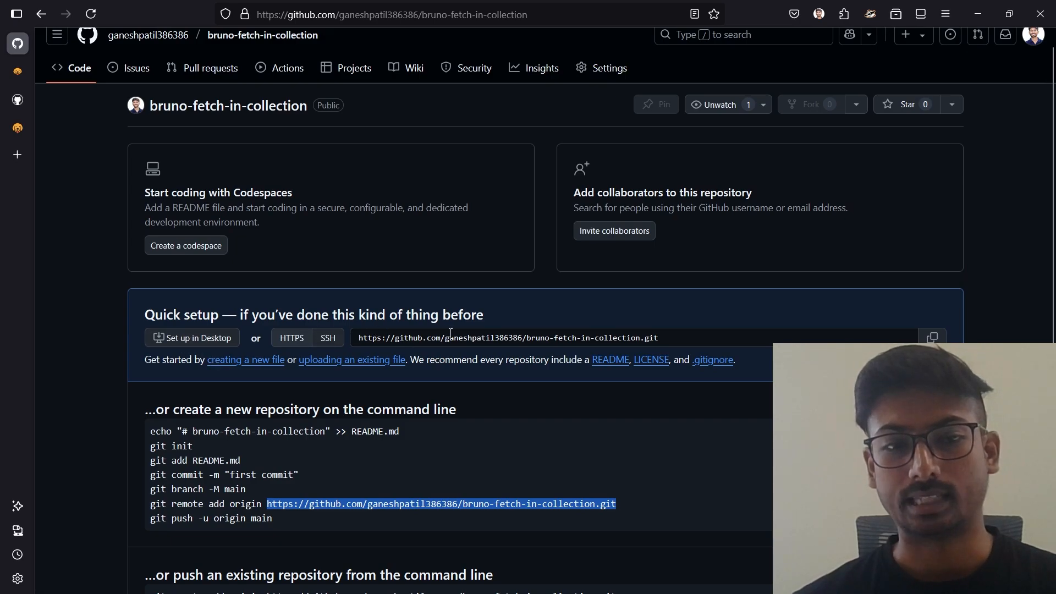
# Switch to Bruno and add a remote named origin to brunno-collection, using the copied GitHub repository address.
pyautogui.hotkey('alt', 'Tab')
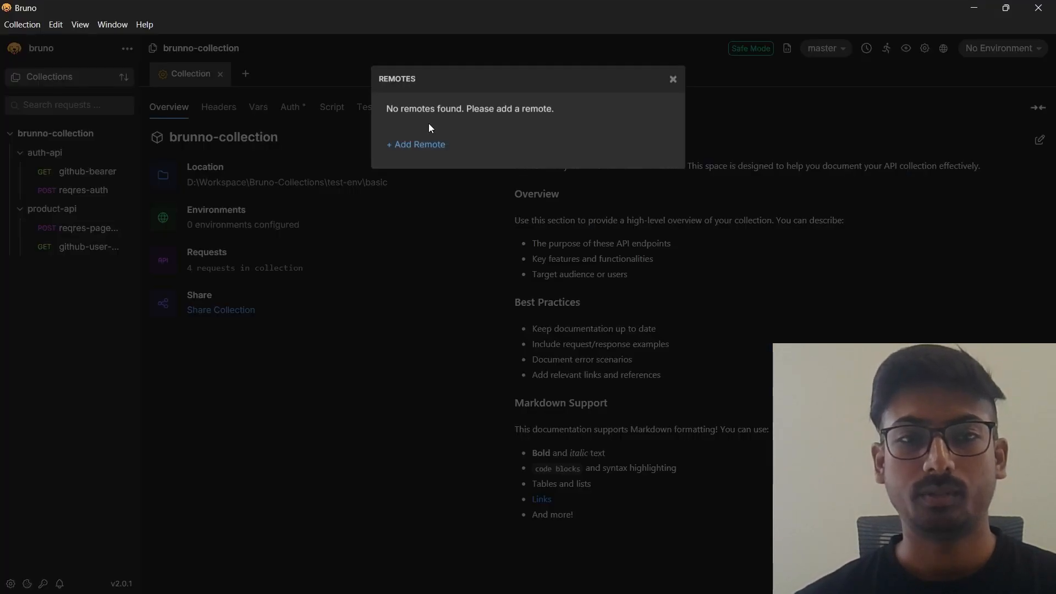
pyautogui.click(407, 146)
pyautogui.write('o')
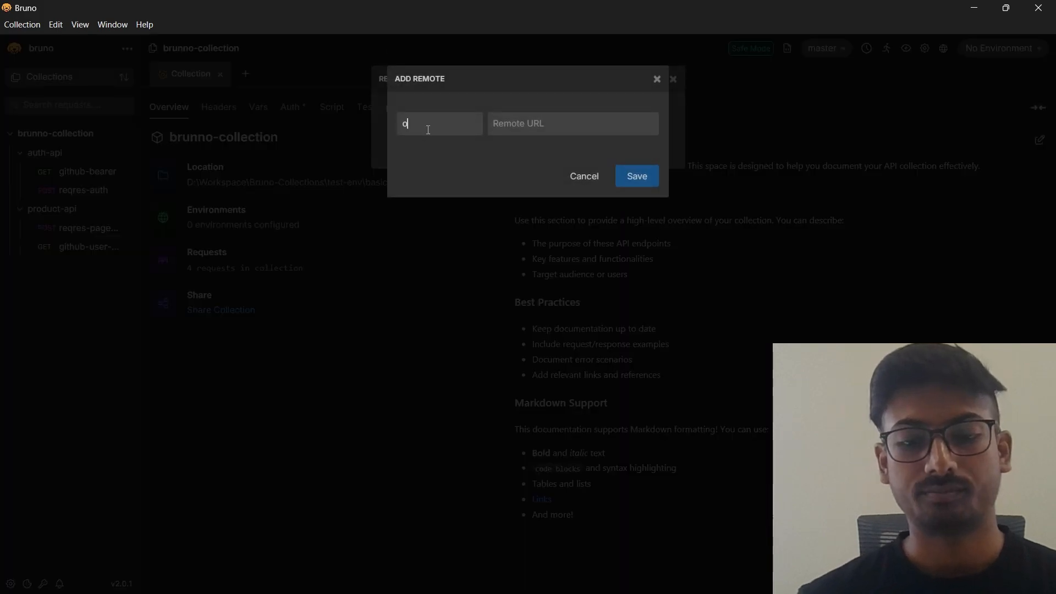
pyautogui.write('rigin')
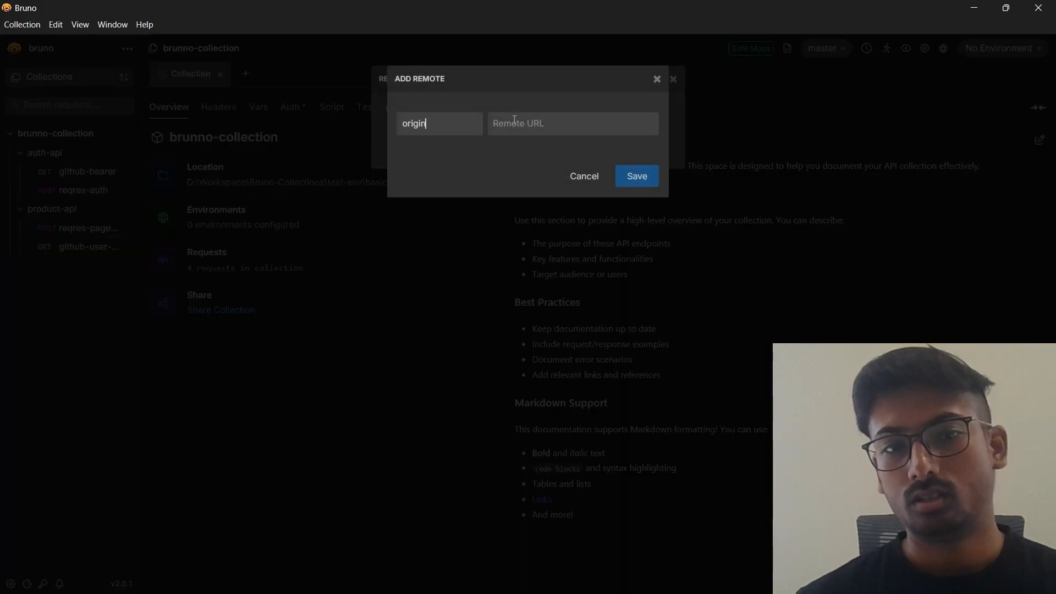
pyautogui.press('Tab')
pyautogui.hotkey('ctrl', 'v')
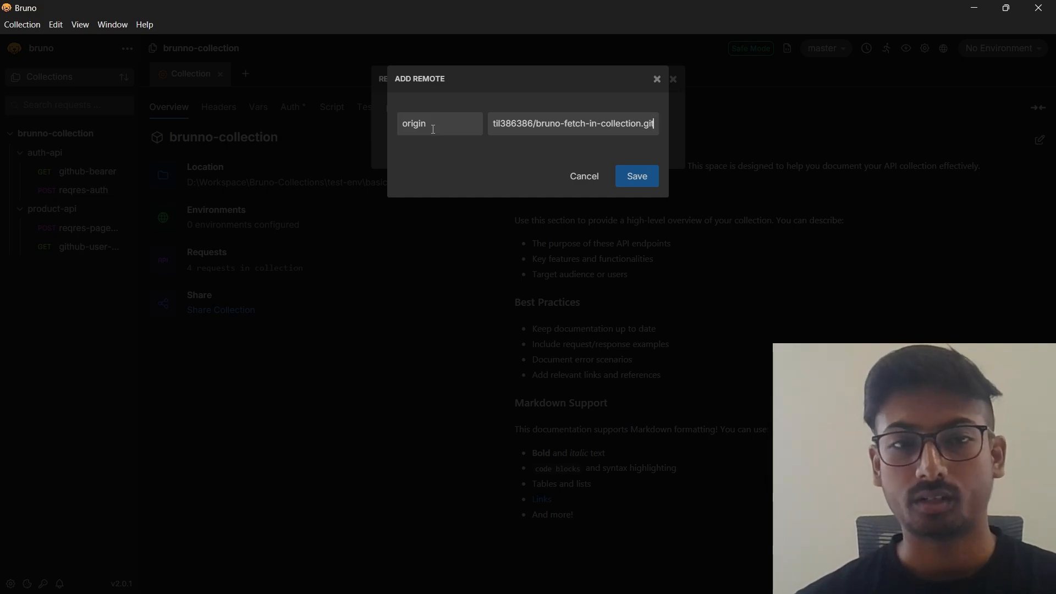
pyautogui.click(628, 174)
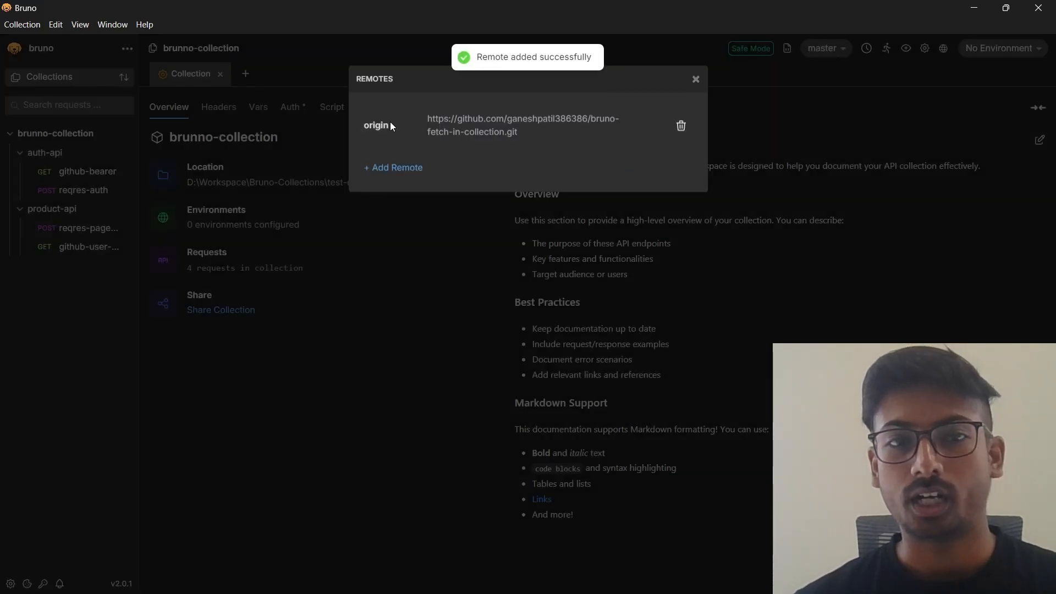
pyautogui.click(696, 80)
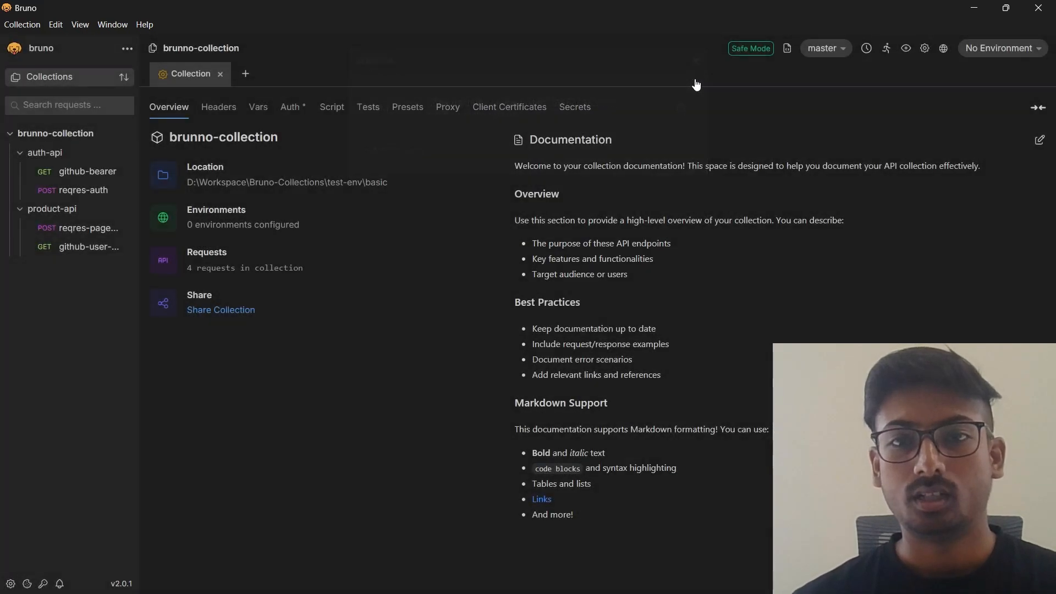
# Review brunno-collection's saved remotes and the new repository's command-line setup instructions on GitHub.
pyautogui.click(823, 49)
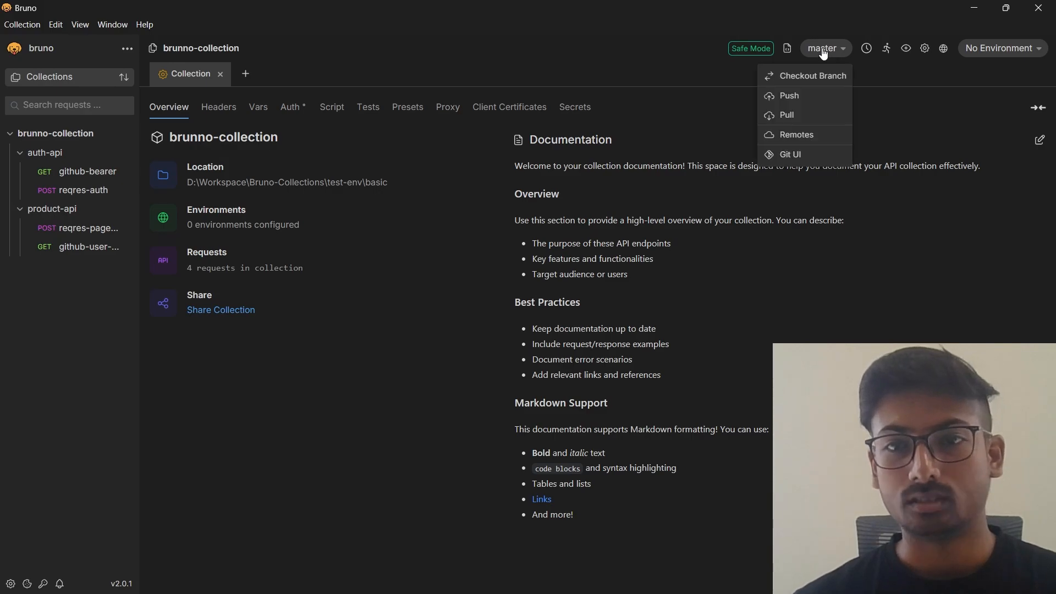
pyautogui.click(803, 136)
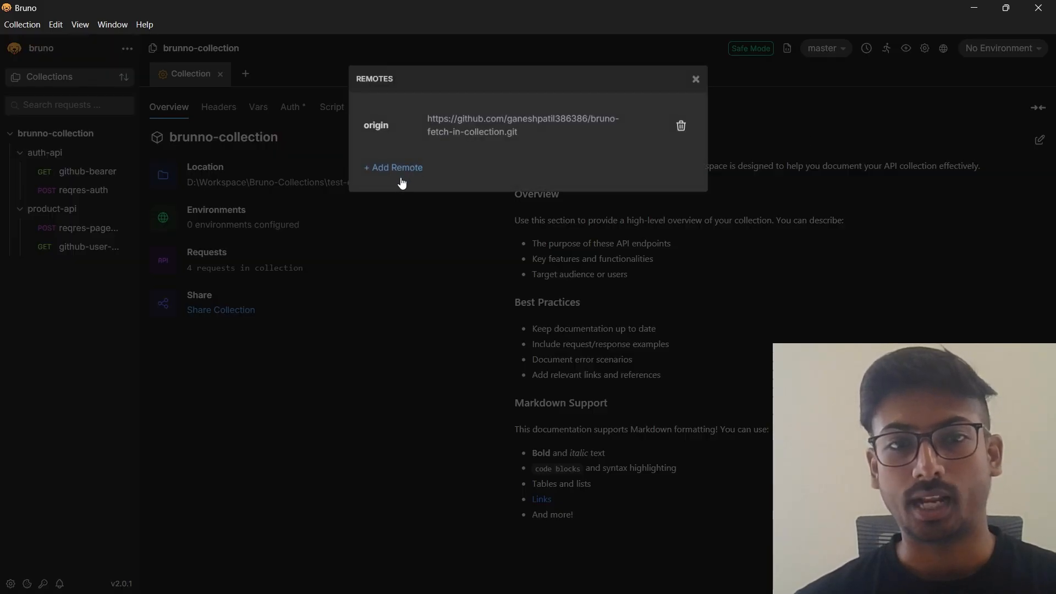
pyautogui.click(696, 79)
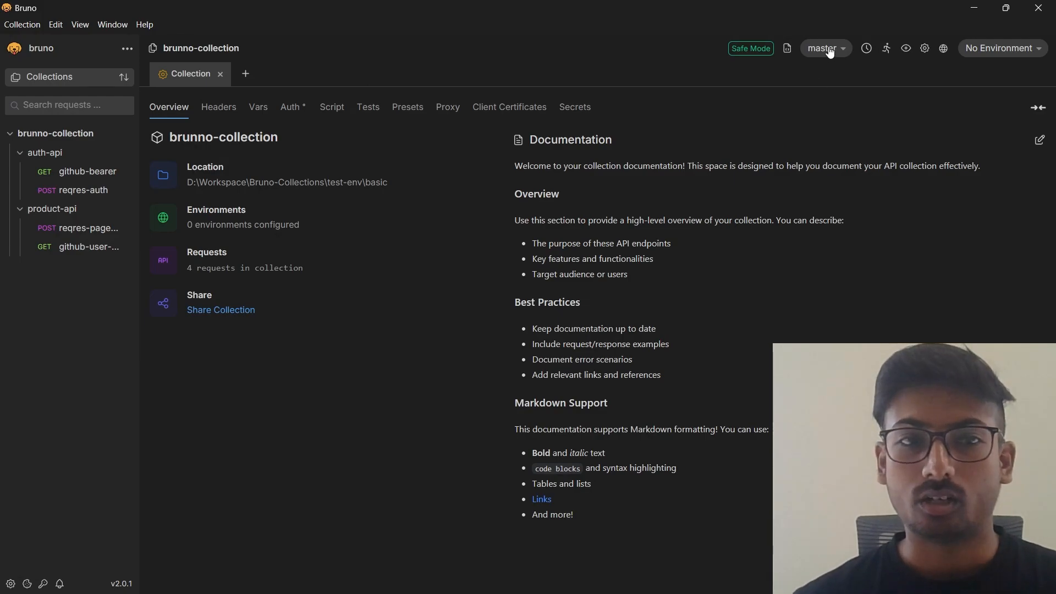
pyautogui.hotkey('alt', 'Tab')
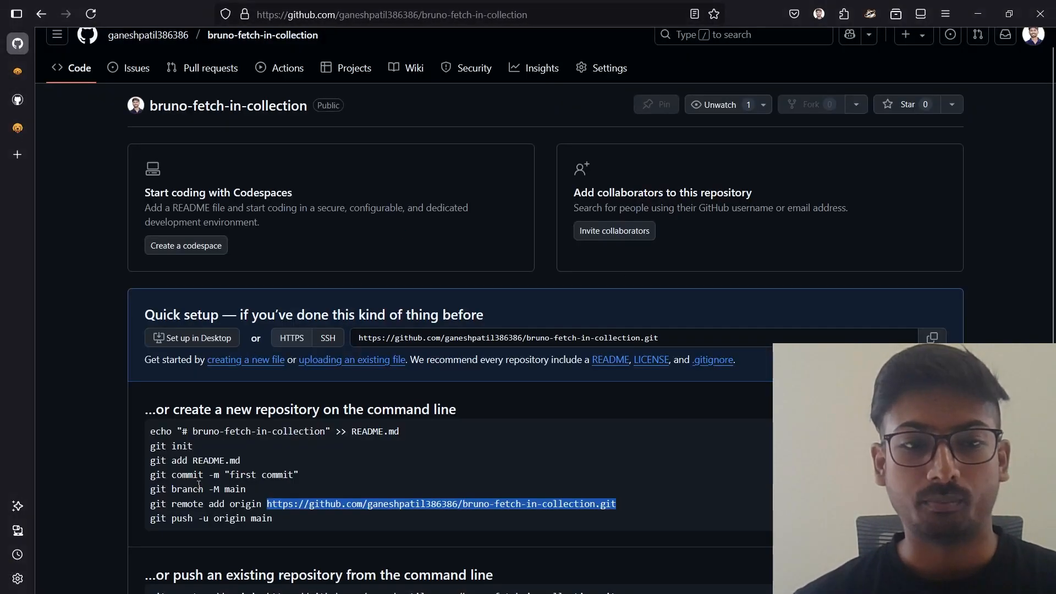
pyautogui.hotkey('alt', 'Tab')
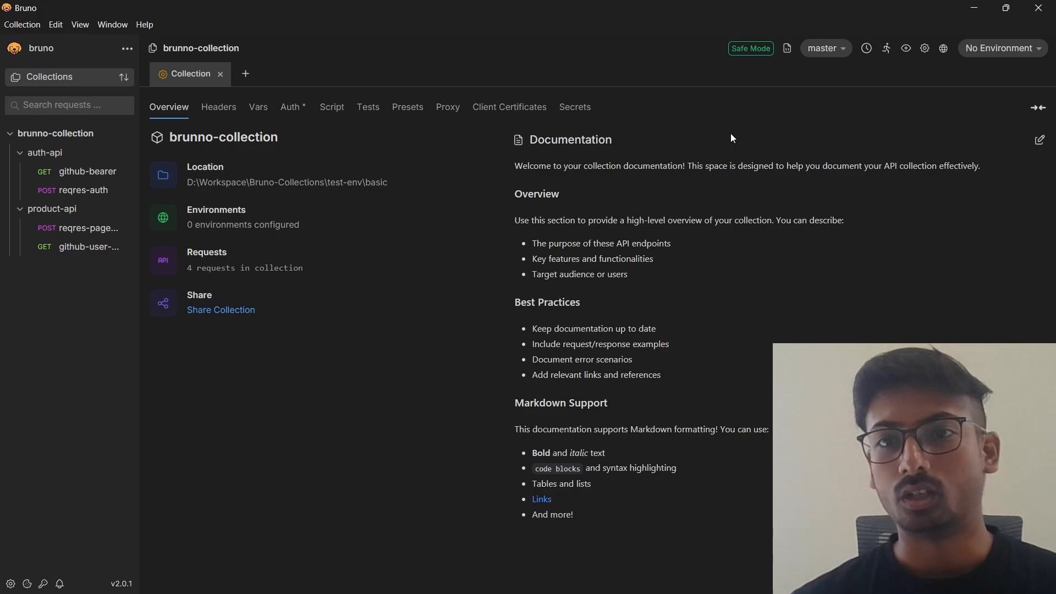
# Open the Git UI for brunno-collection and stage all of its changed files.
pyautogui.click(837, 49)
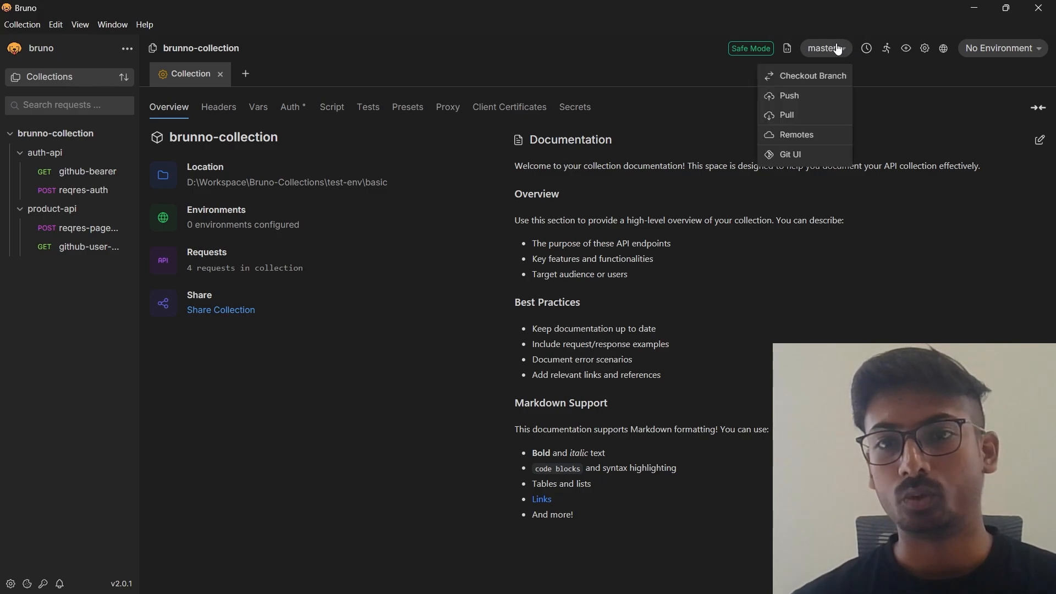
pyautogui.click(779, 155)
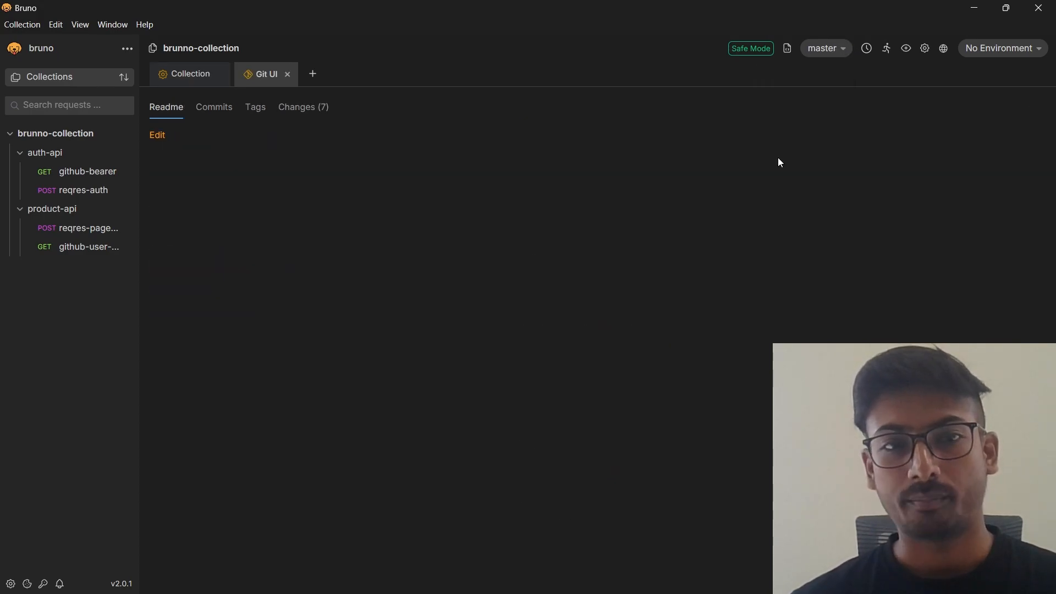
pyautogui.click(285, 110)
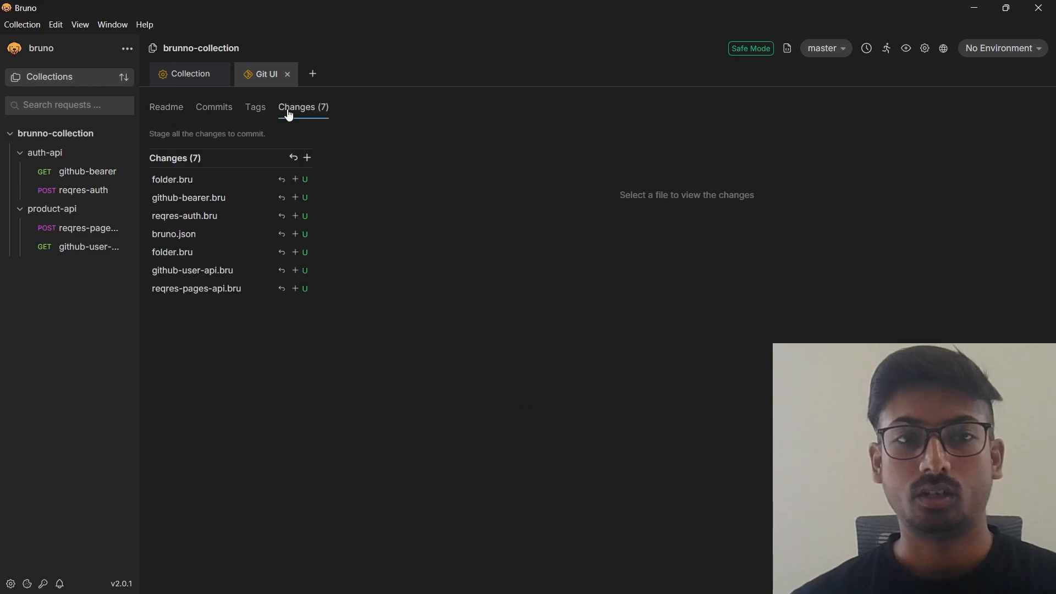
pyautogui.click(307, 158)
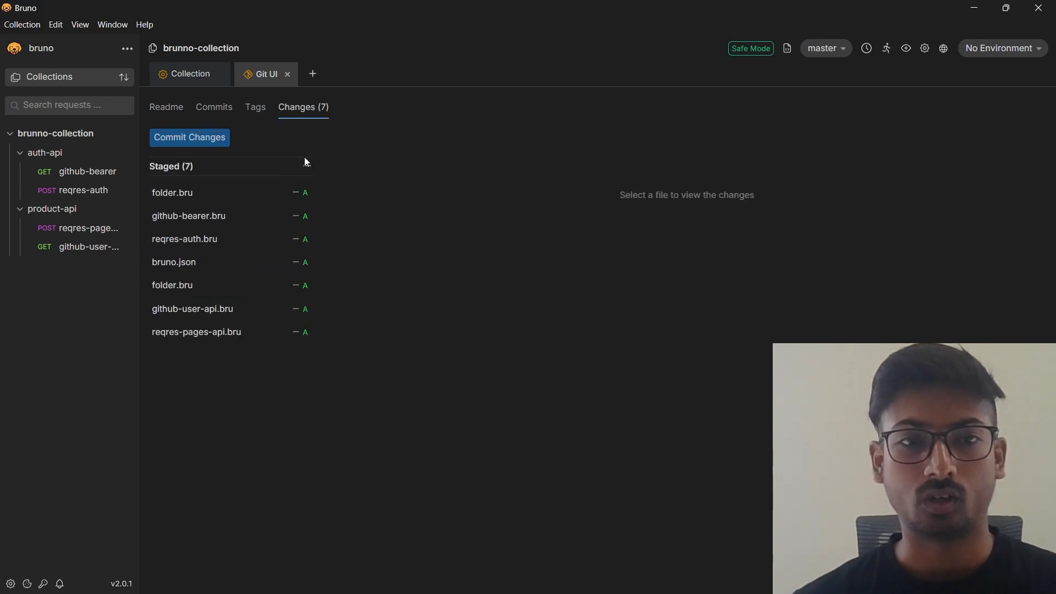
# Commit the staged files with the message "added fetch in bruno collection changes.".
pyautogui.click(203, 137)
pyautogui.click(414, 131)
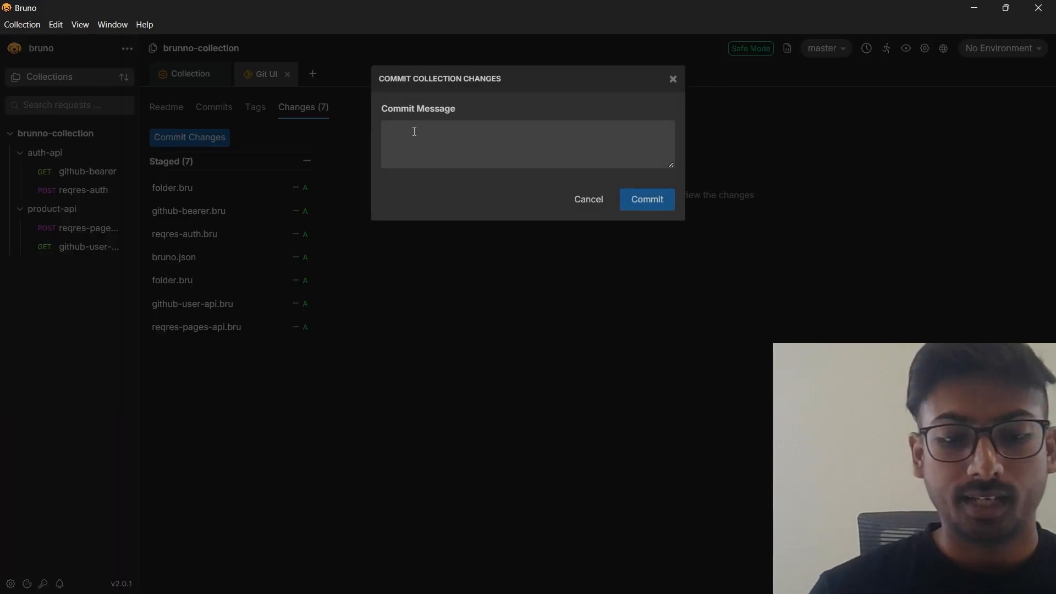
pyautogui.write('added')
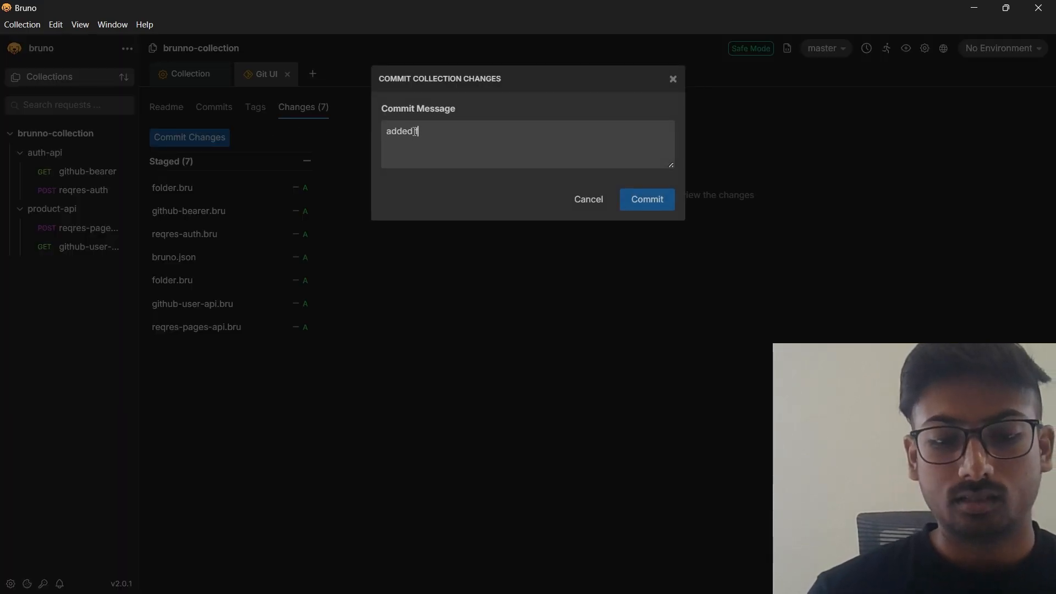
pyautogui.write(' fetch in b')
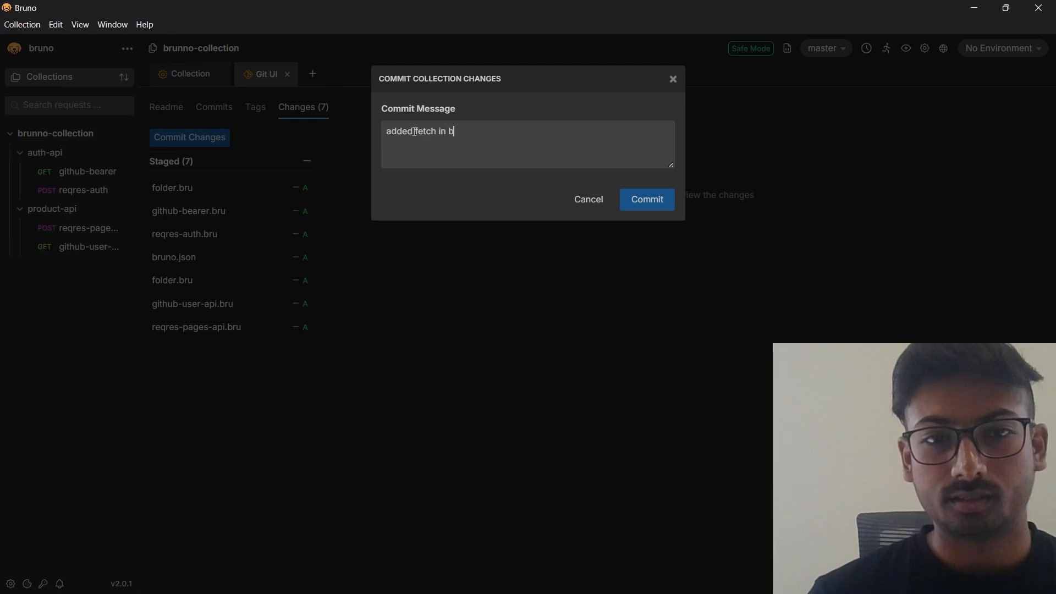
pyautogui.write('runo coll')
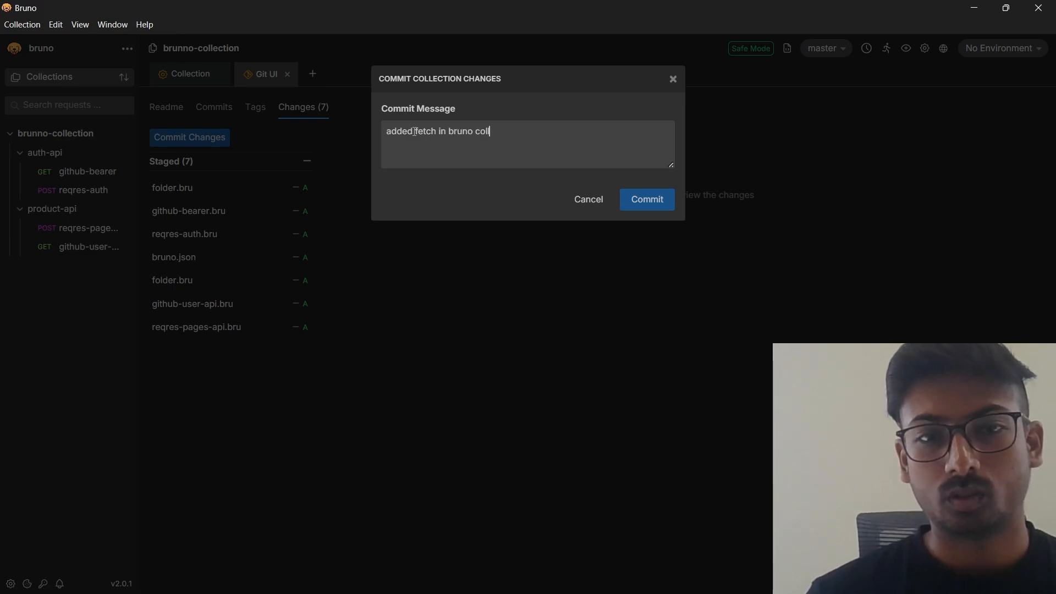
pyautogui.write('ection chna')
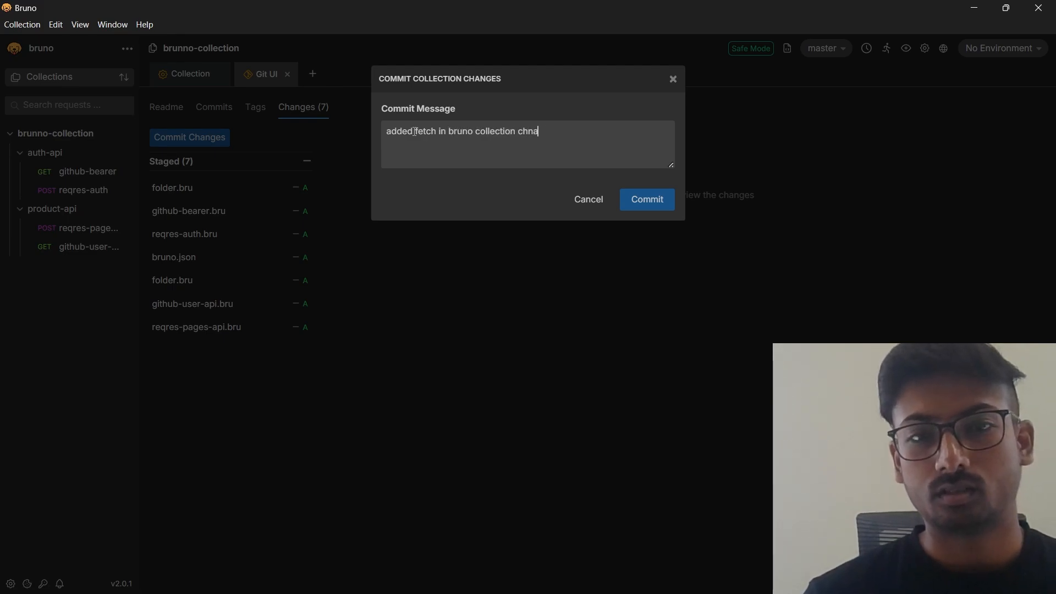
pyautogui.write('g')
pyautogui.press('BackSpace')
pyautogui.press('BackSpace')
pyautogui.press('BackSpace')
pyautogui.write('ange')
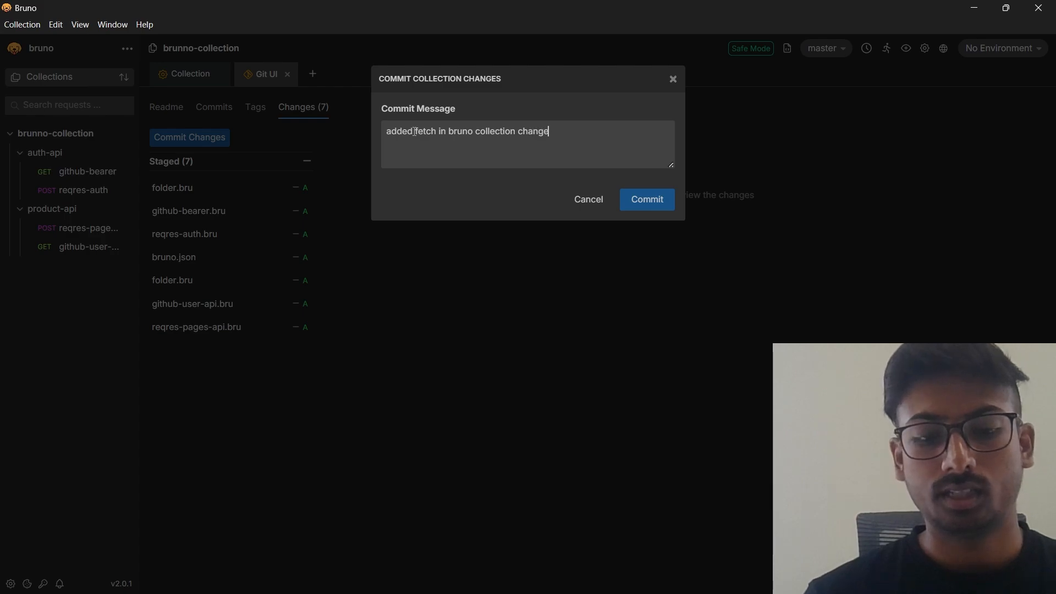
pyautogui.write('s.')
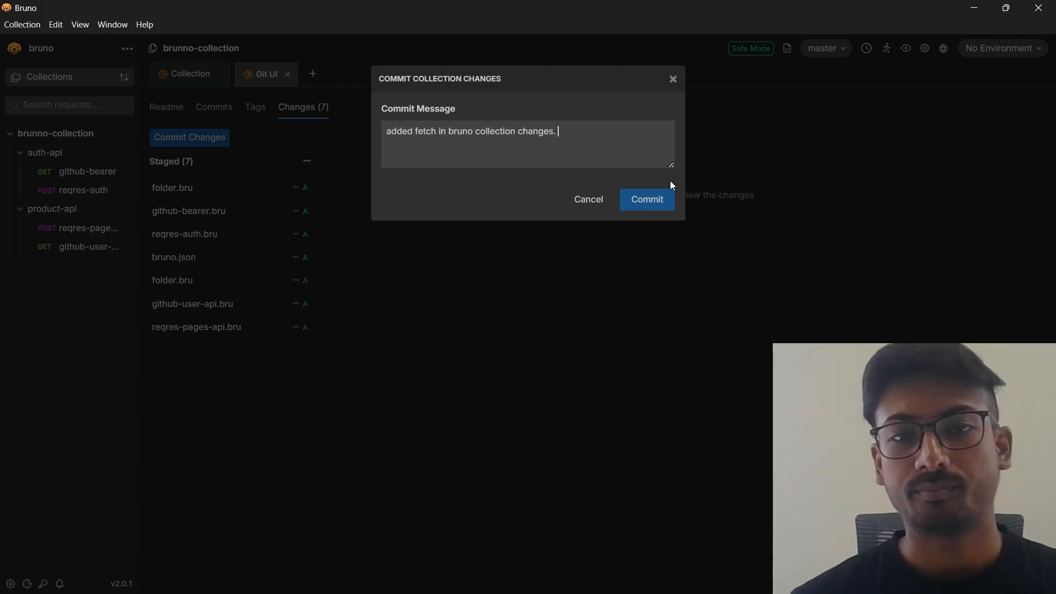
pyautogui.click(653, 202)
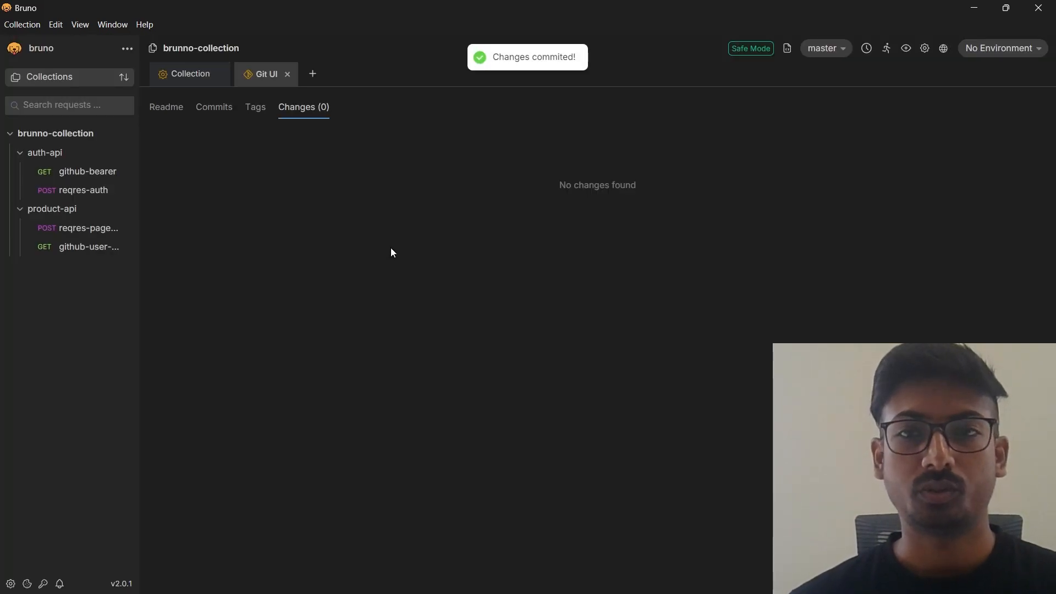
# Push the local master branch to master on the origin remote and dismiss the push dialog.
pyautogui.click(814, 48)
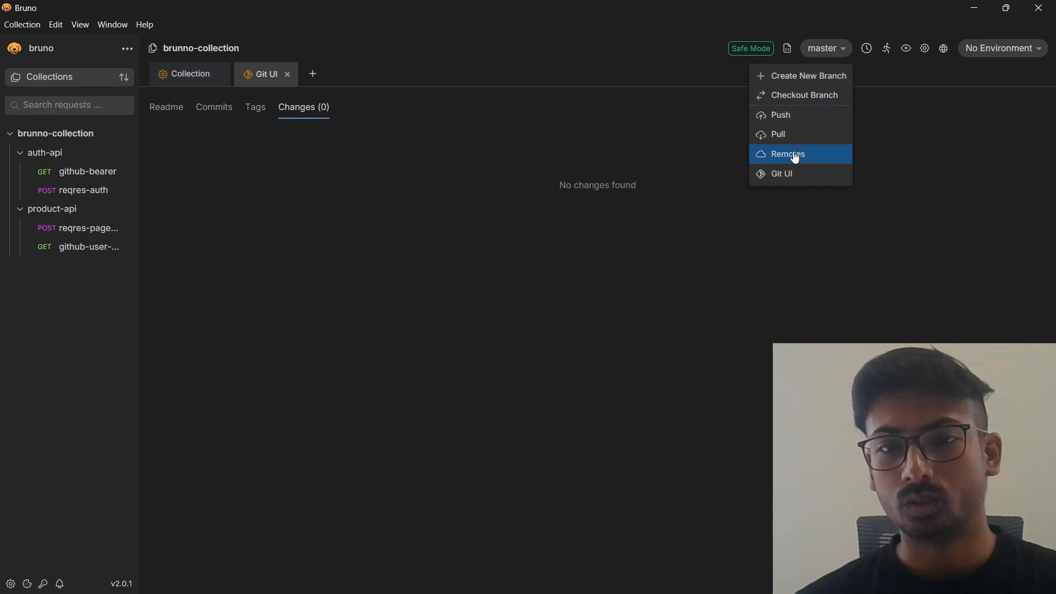
pyautogui.click(792, 124)
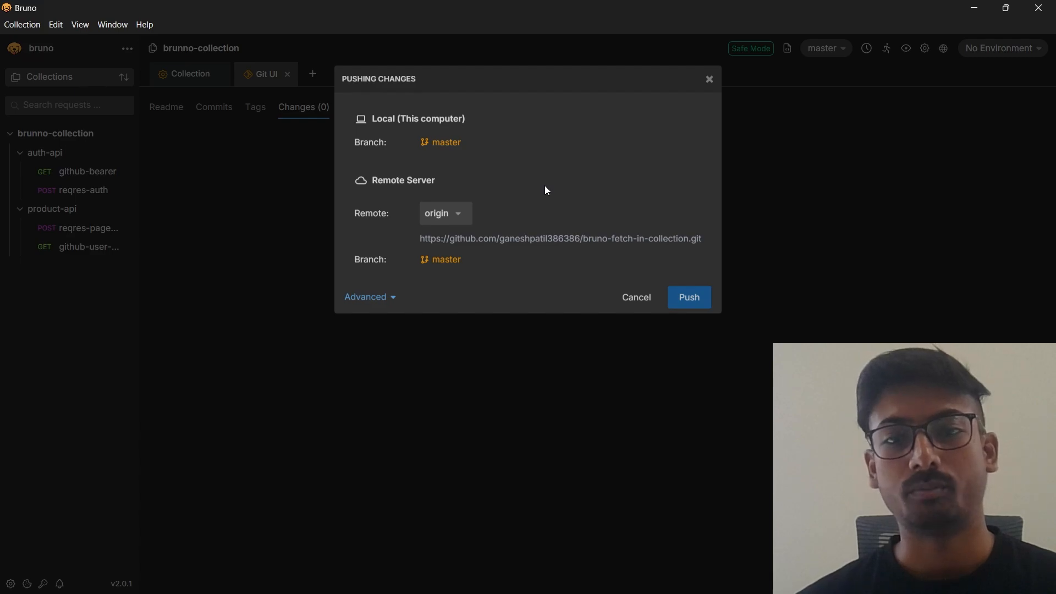
pyautogui.click(682, 306)
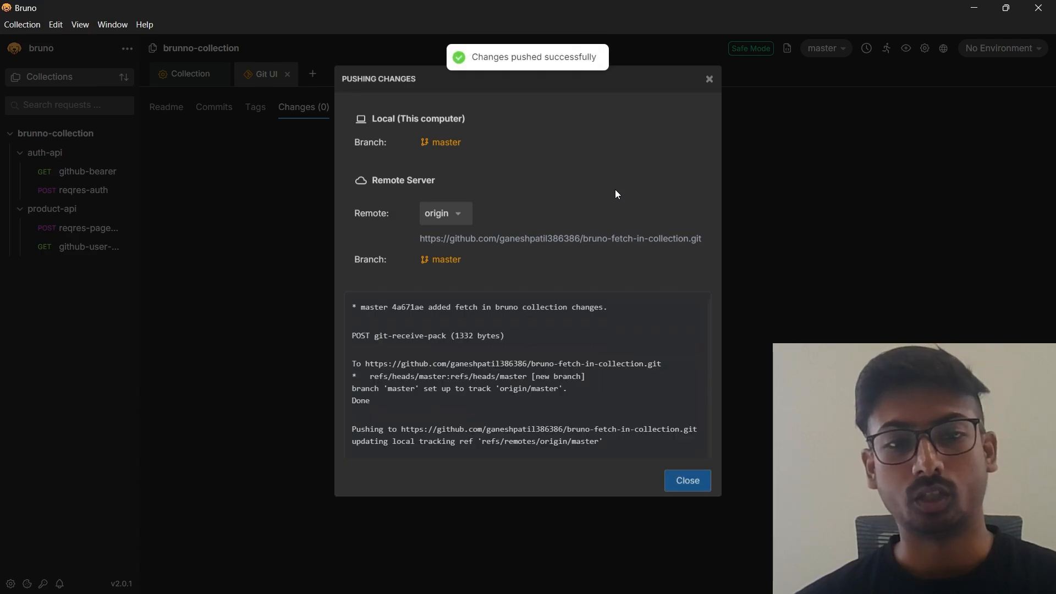
pyautogui.click(686, 484)
# Switch to GitHub, reload the bruno-fetch-in-collection repository and inspect its auth-api and product-api folders.
pyautogui.hotkey('alt', 'Tab')
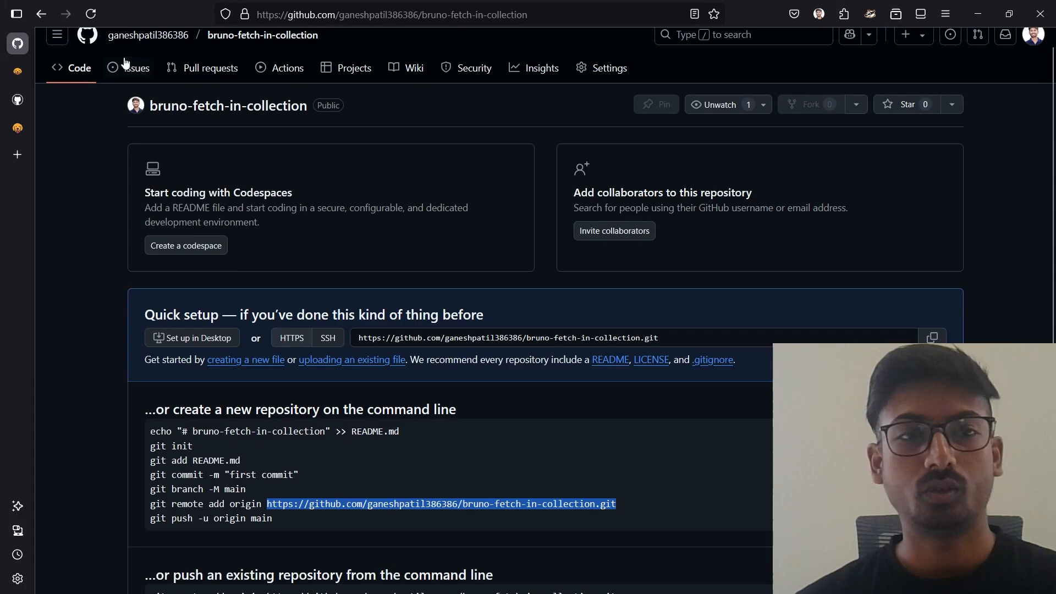
pyautogui.click(91, 13)
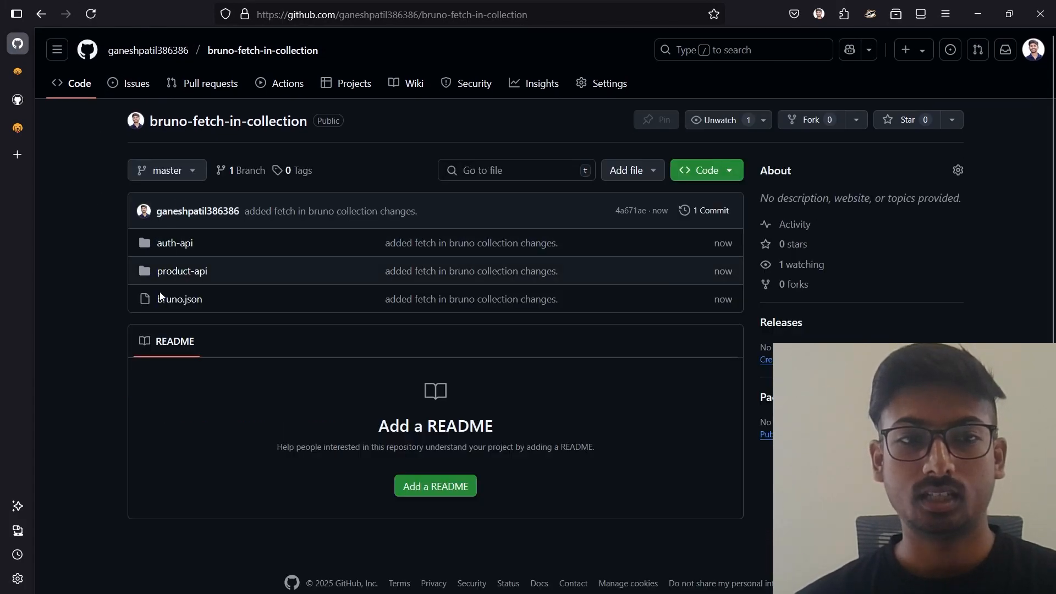
pyautogui.click(177, 246)
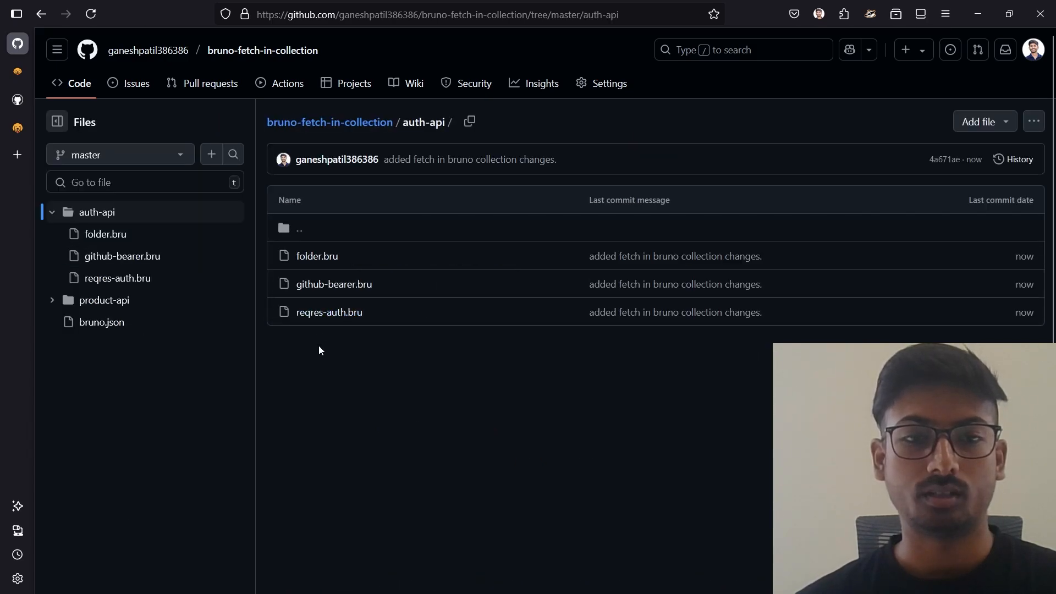
pyautogui.hotkey('alt', 'Left')
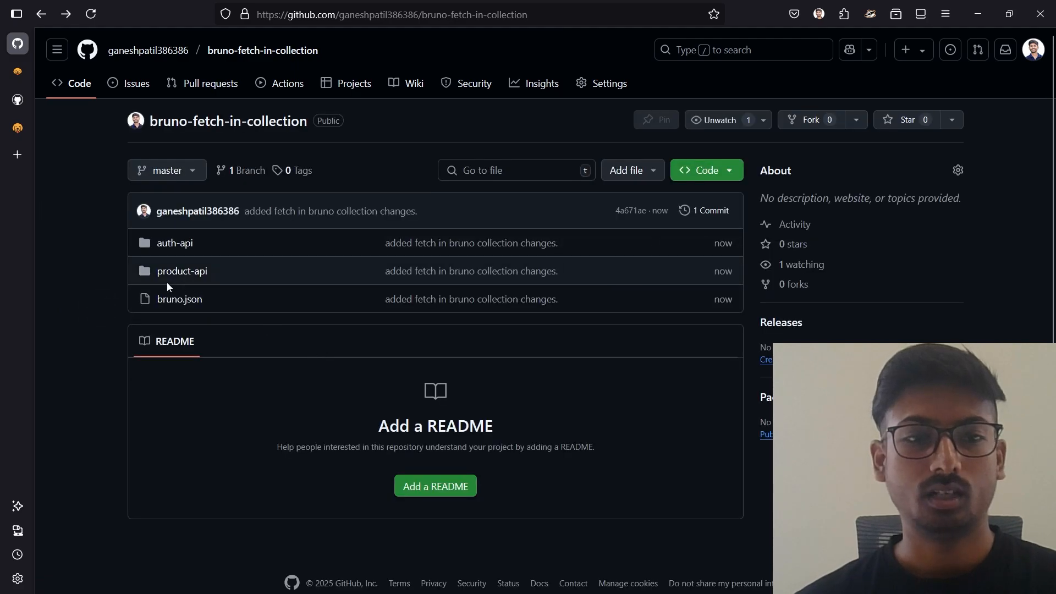
pyautogui.click(166, 281)
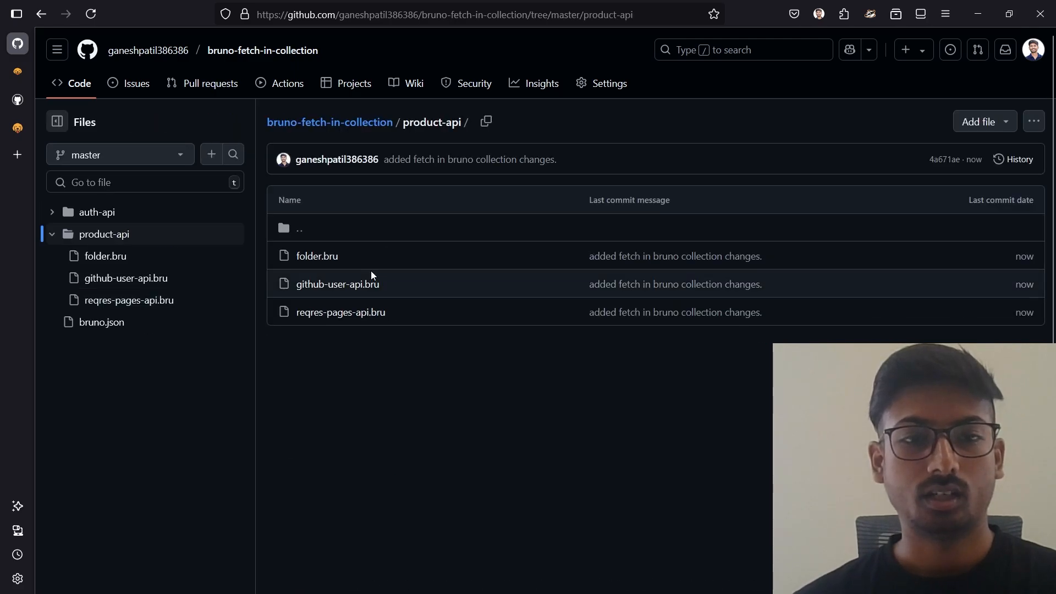
pyautogui.hotkey('alt', 'Left')
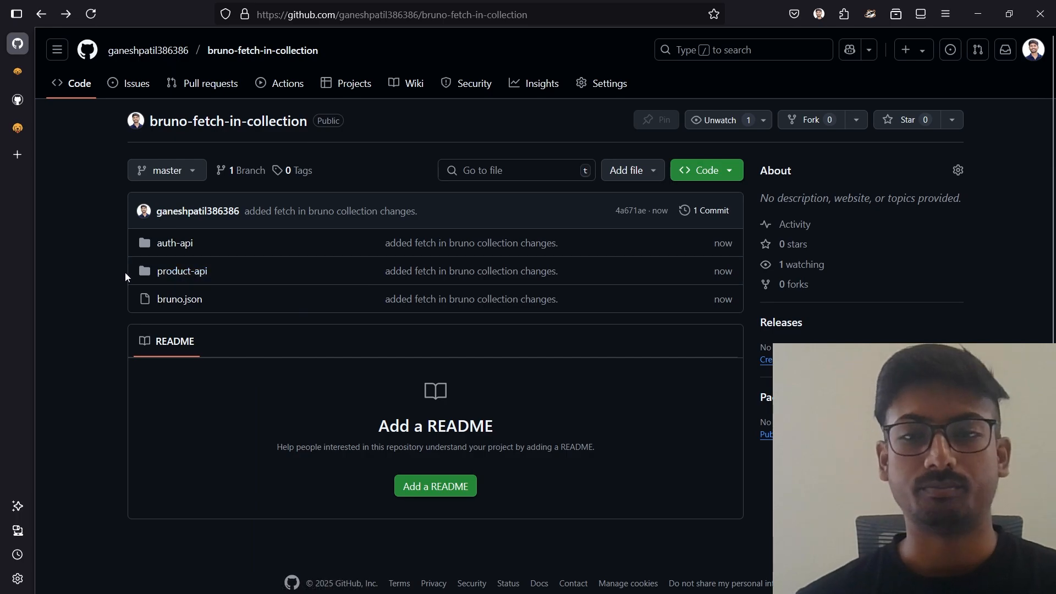
# Switch to Bruno and close the Git UI and Collection tabs of brunno-collection.
pyautogui.hotkey('alt', 'Tab')
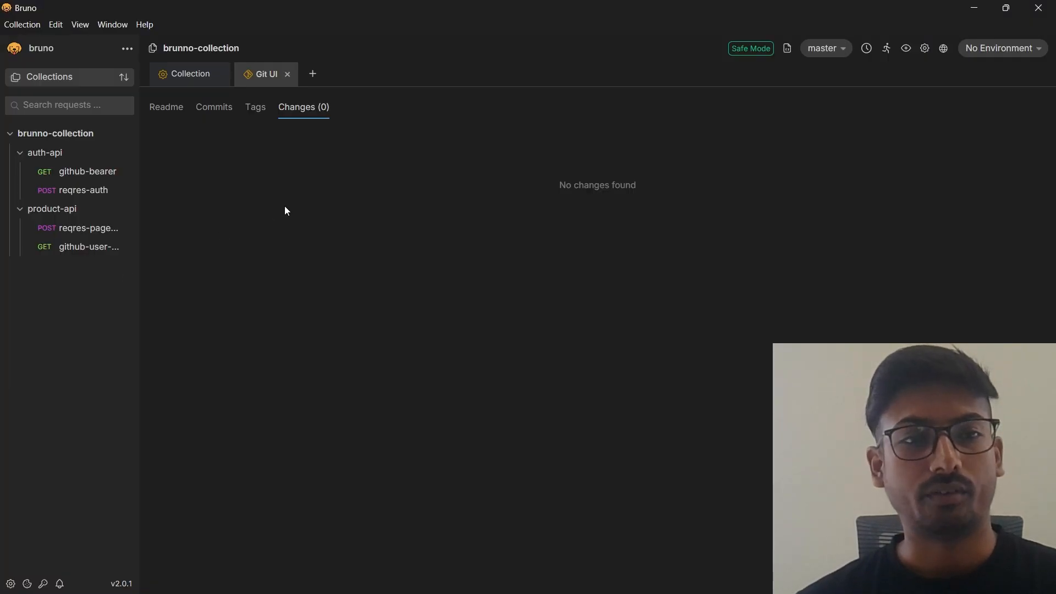
pyautogui.click(287, 74)
pyautogui.click(220, 74)
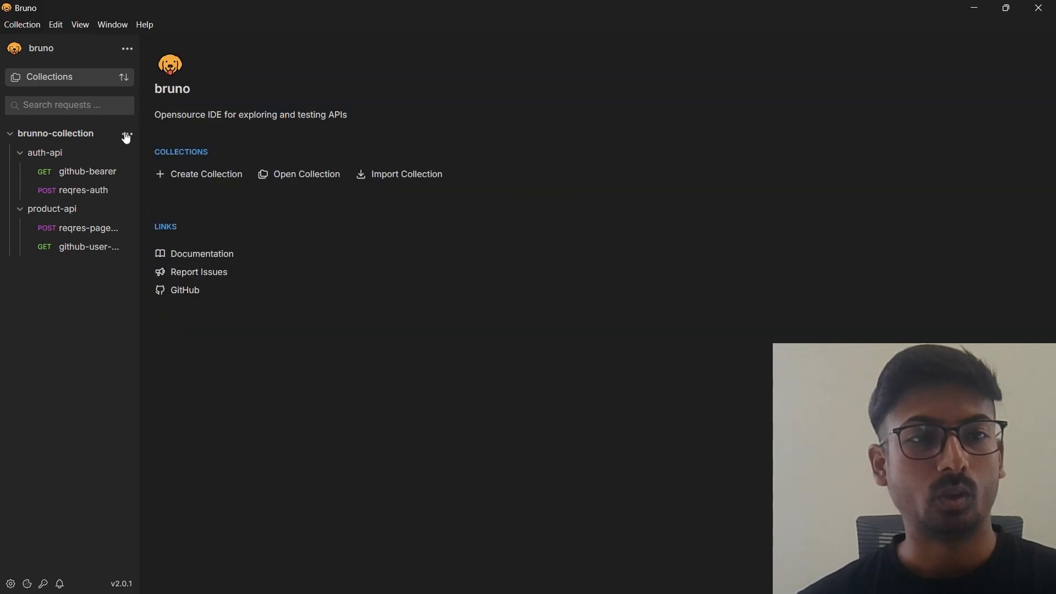
# Copy the Fetch in Bruno embed code from brunno-collection's share options, first as HTML and finally as Markdown.
pyautogui.click(126, 134)
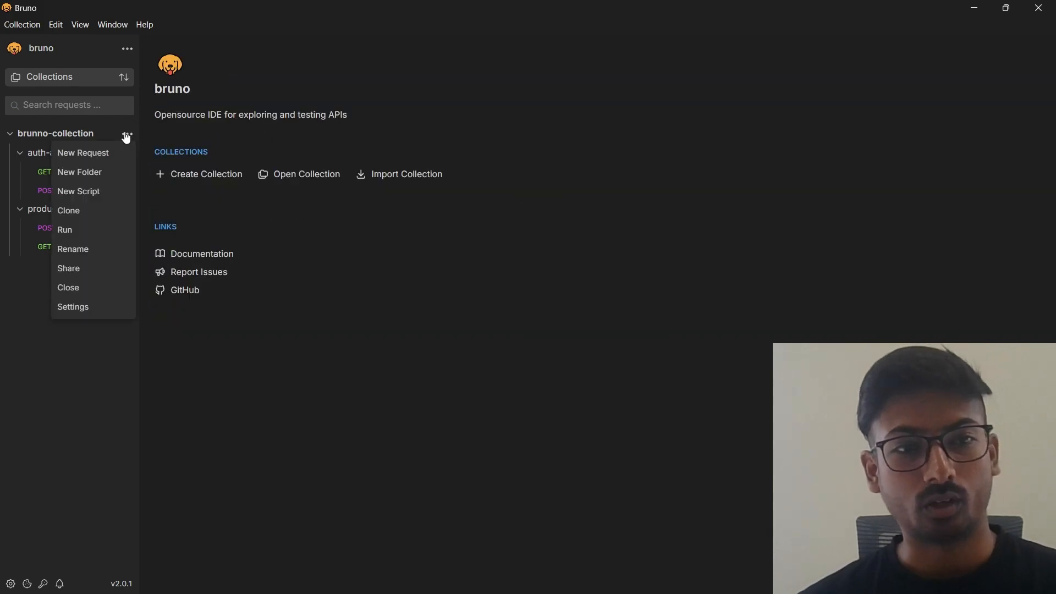
pyautogui.click(75, 276)
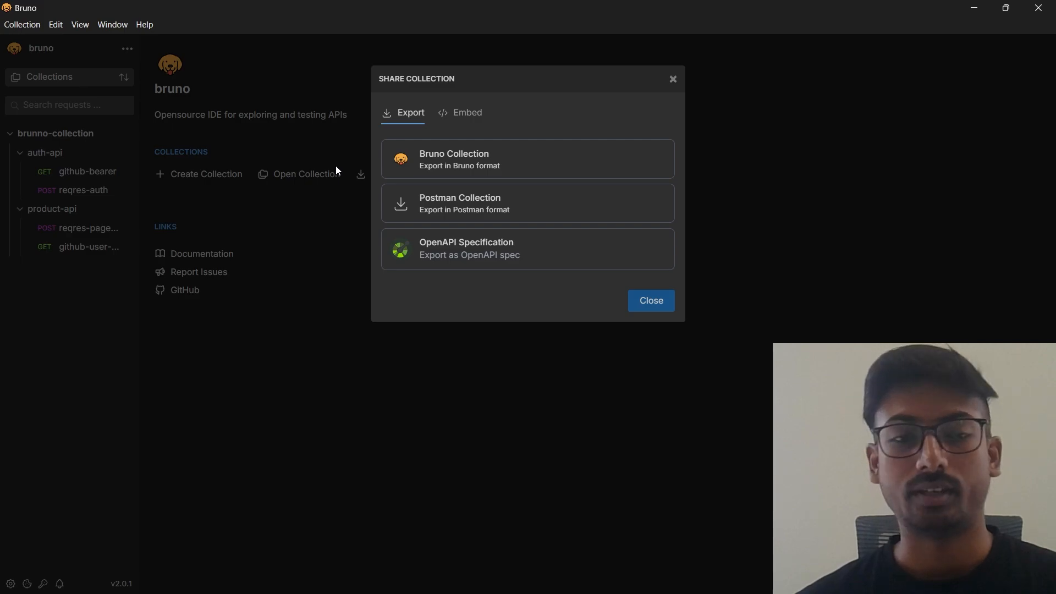
pyautogui.click(474, 118)
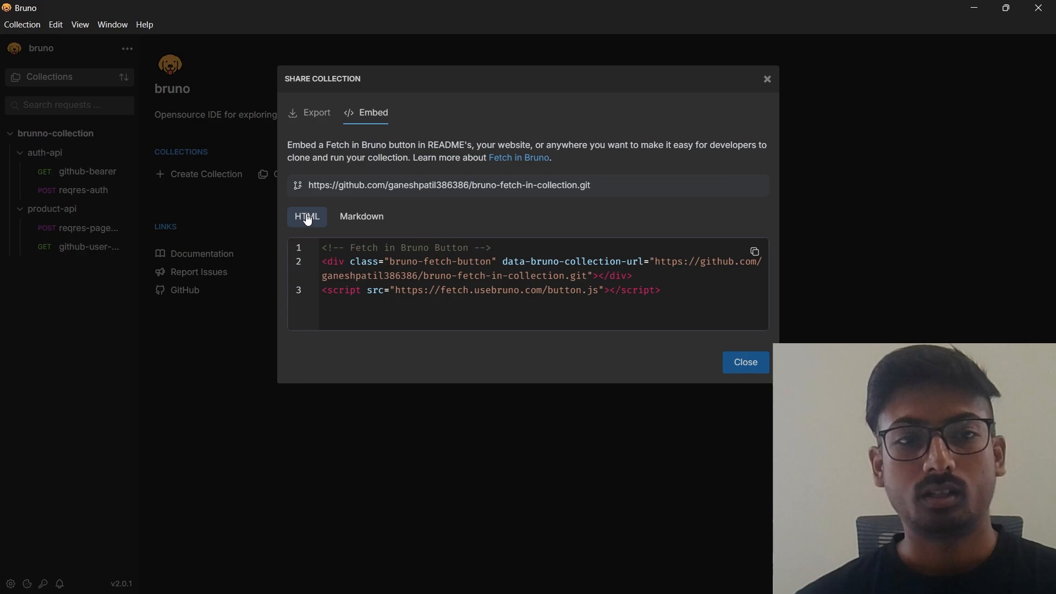
pyautogui.click(754, 253)
pyautogui.click(363, 216)
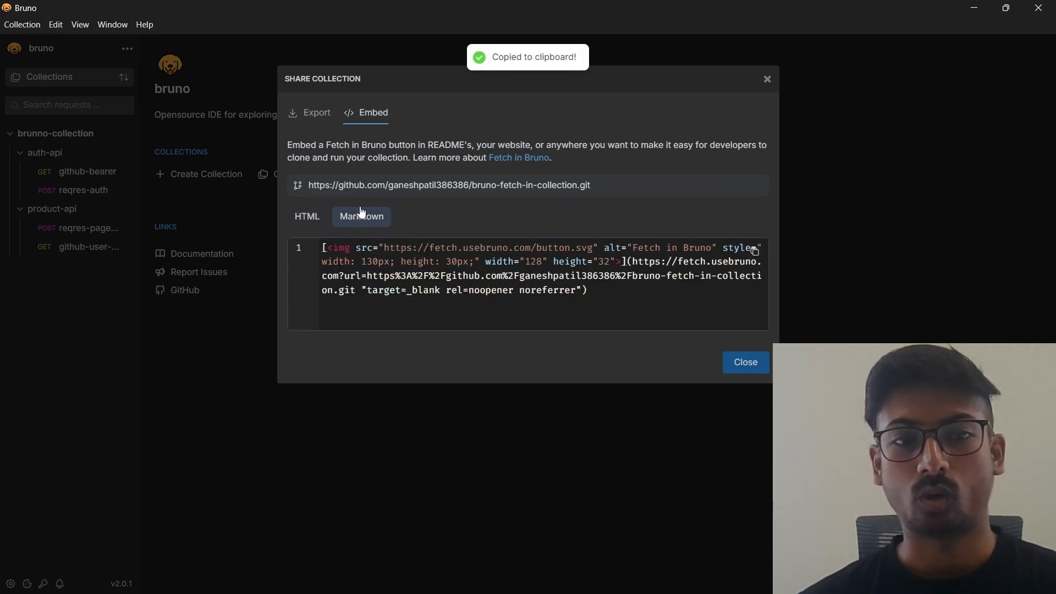
pyautogui.click(754, 251)
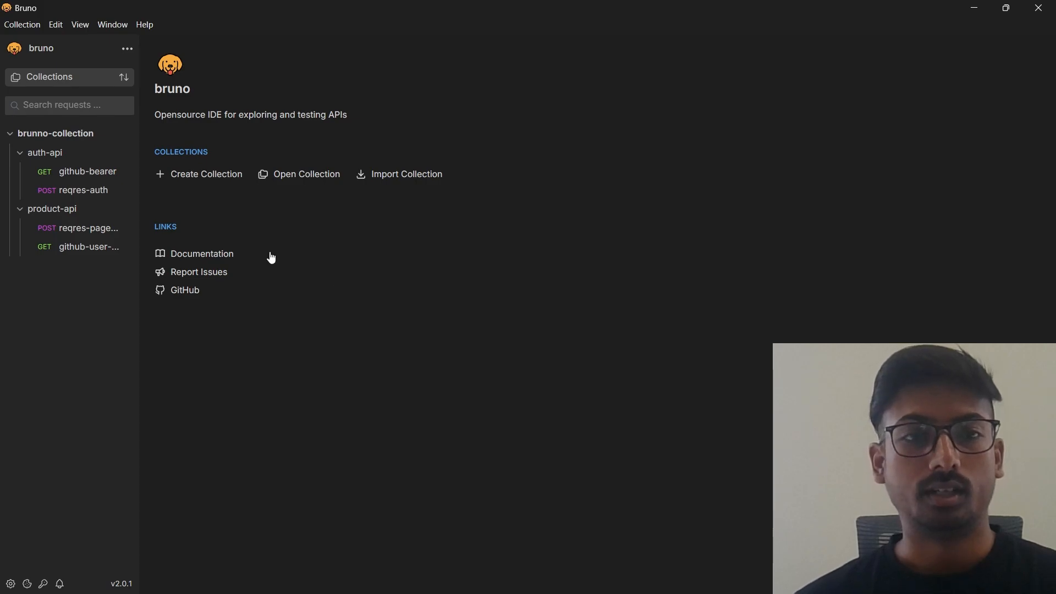
# Switch to GitHub and commit a README.md with the copied Fetch in Bruno Markdown to master, previewing it before committing.
pyautogui.hotkey('alt', 'Tab')
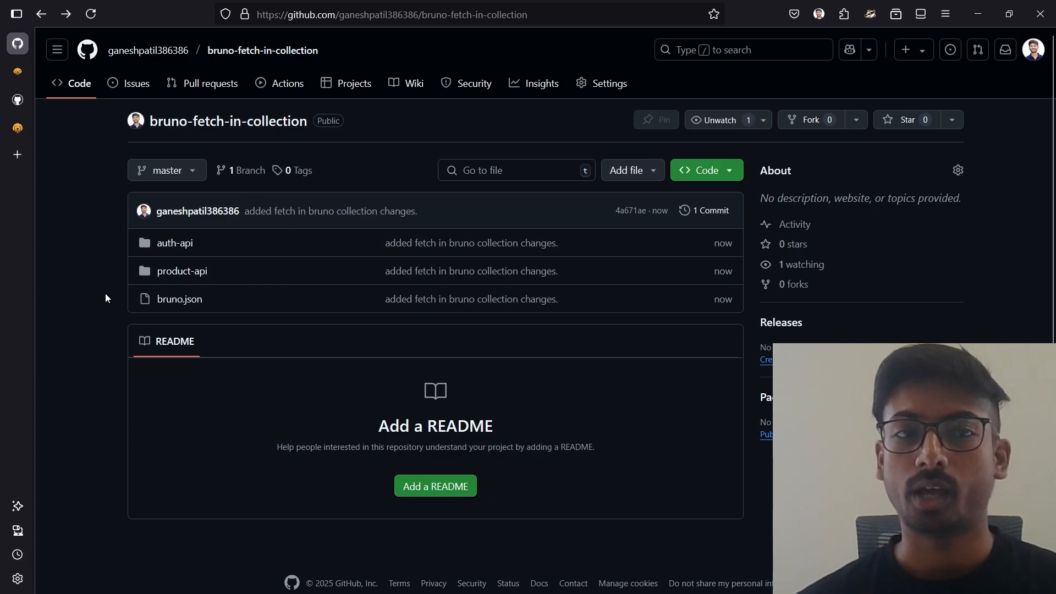
pyautogui.click(433, 490)
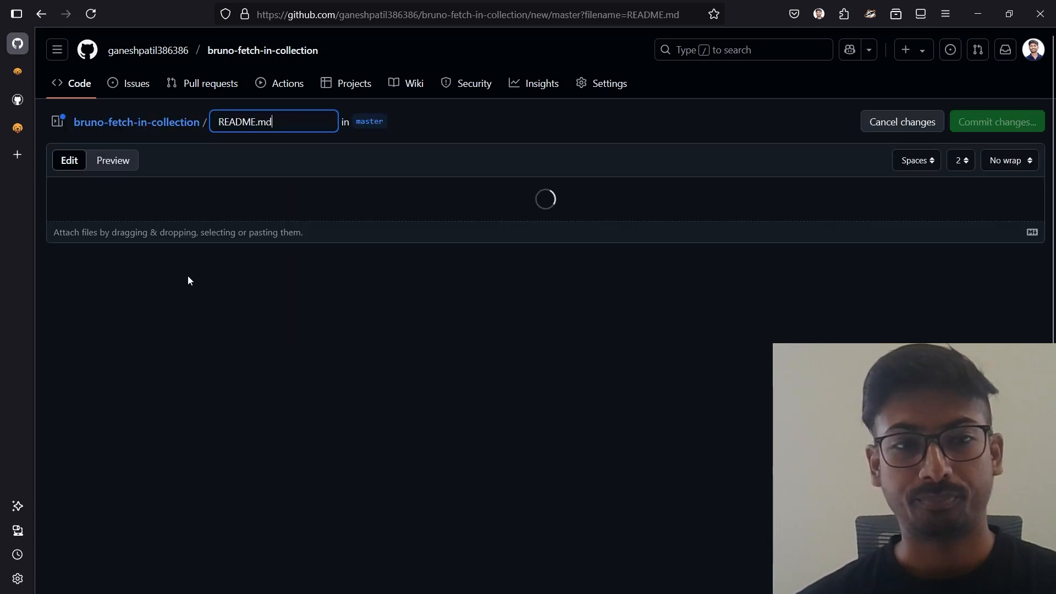
pyautogui.hotkey('ctrl', 'v')
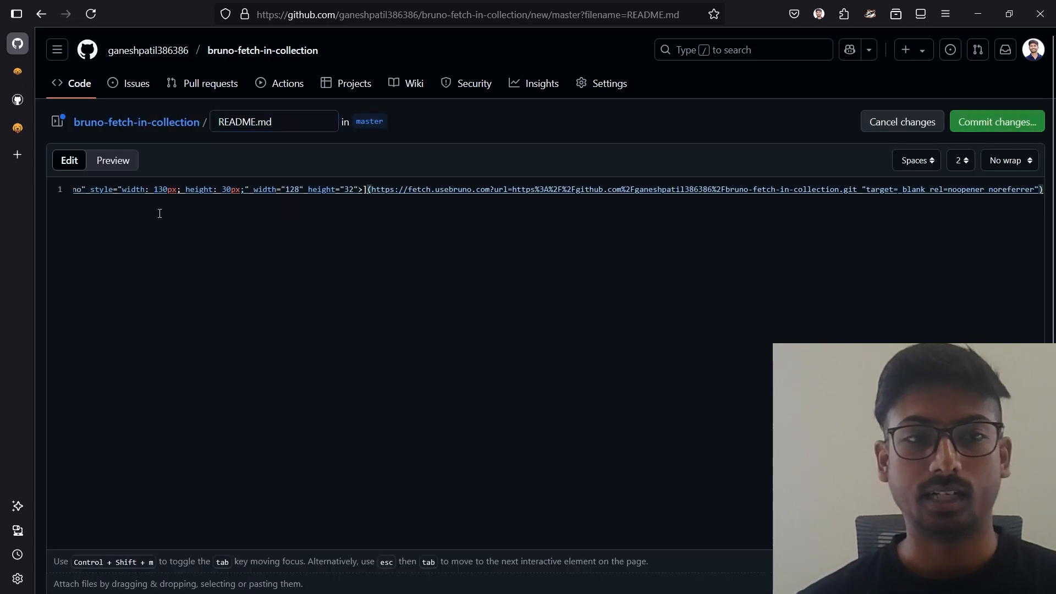
pyautogui.click(103, 165)
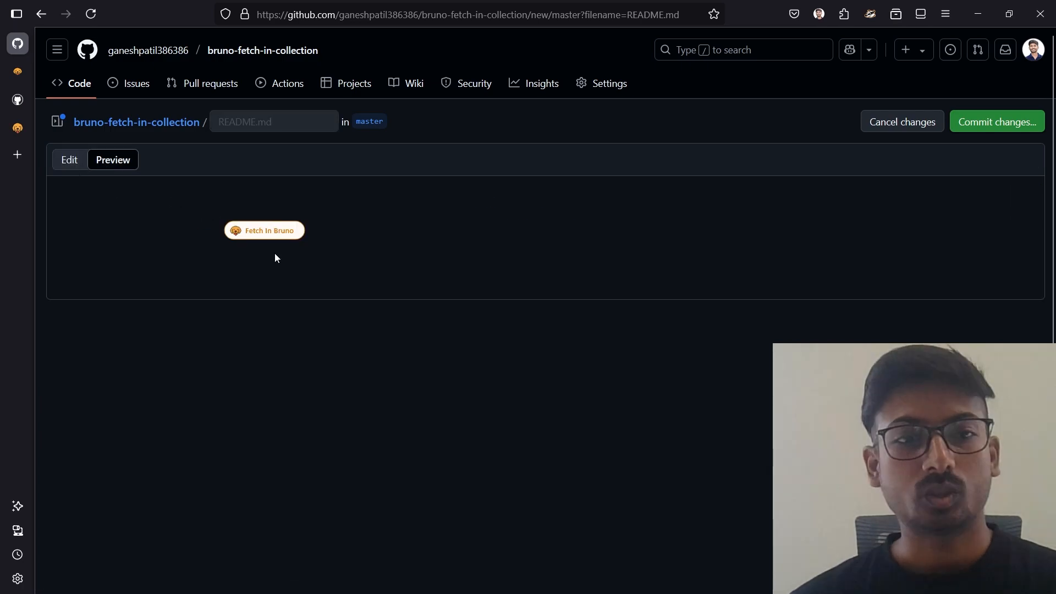
pyautogui.click(69, 167)
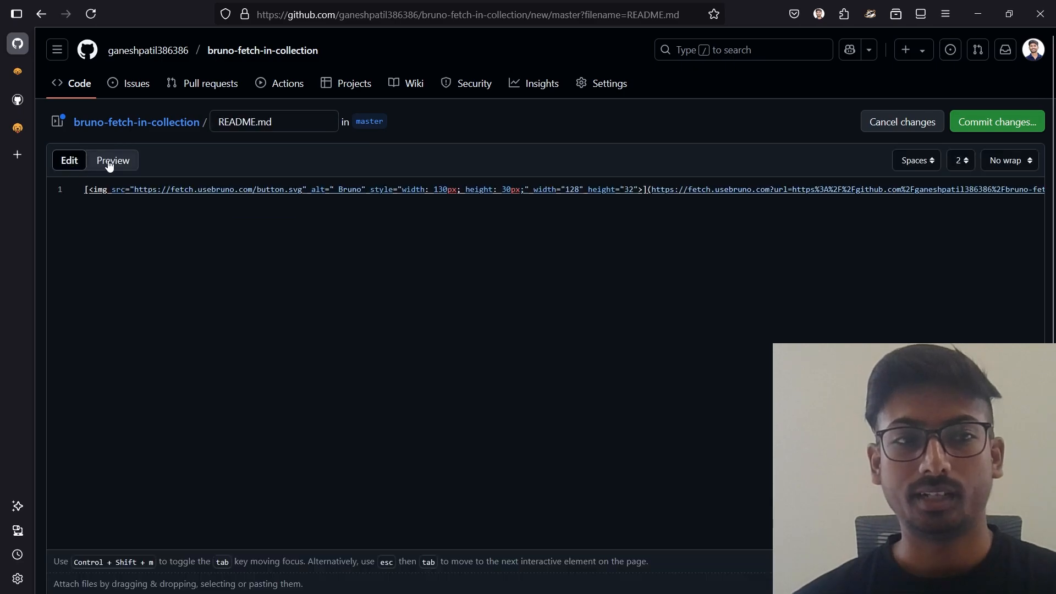
pyautogui.click(108, 163)
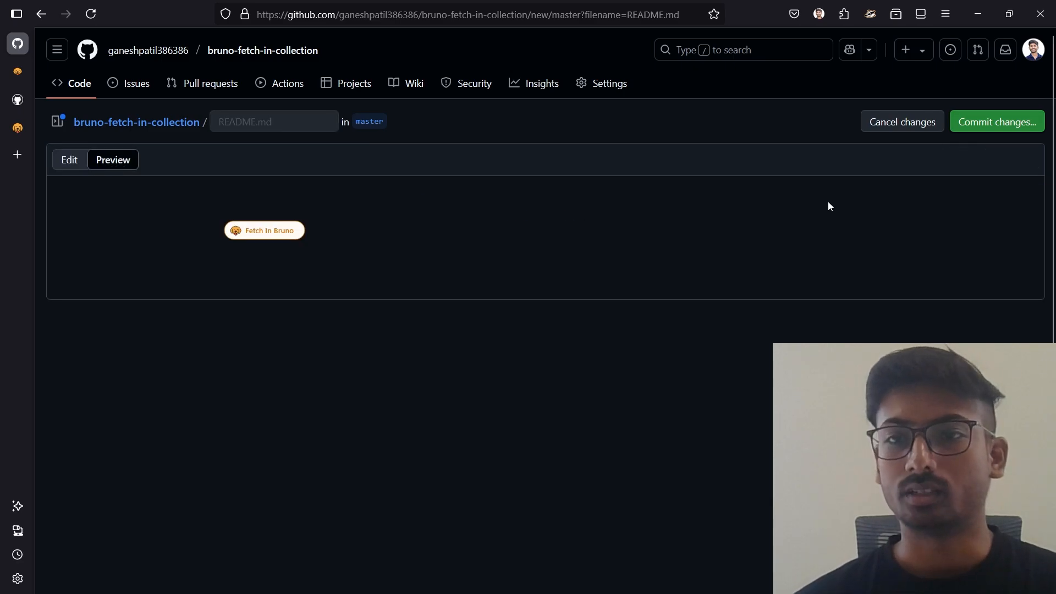
pyautogui.click(970, 120)
pyautogui.click(664, 483)
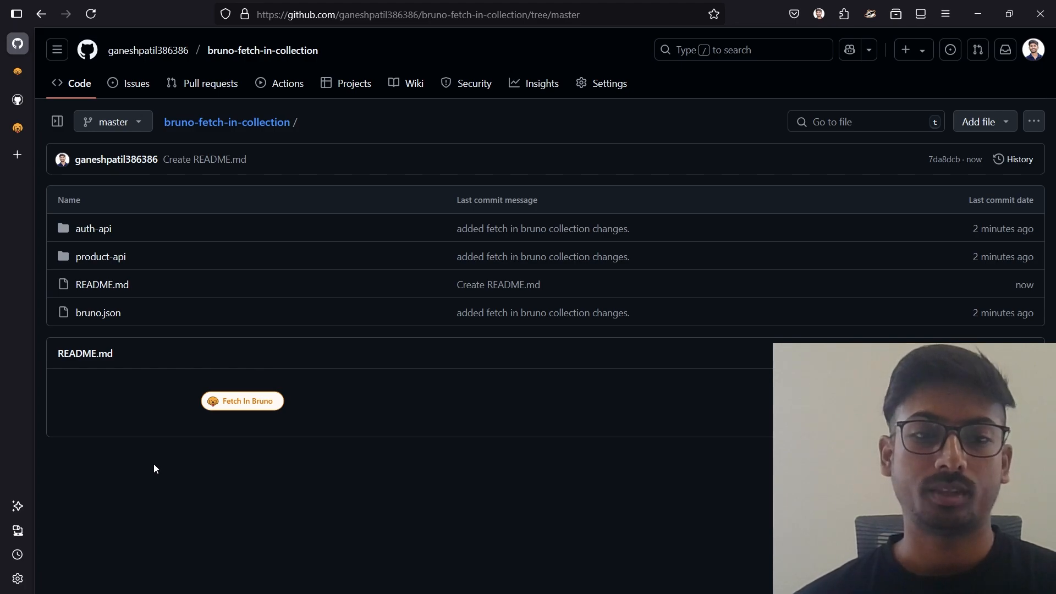
# Launch Fetch in Bruno from the repository's README and allow the site to open the link in Bruno.
pyautogui.click(254, 403)
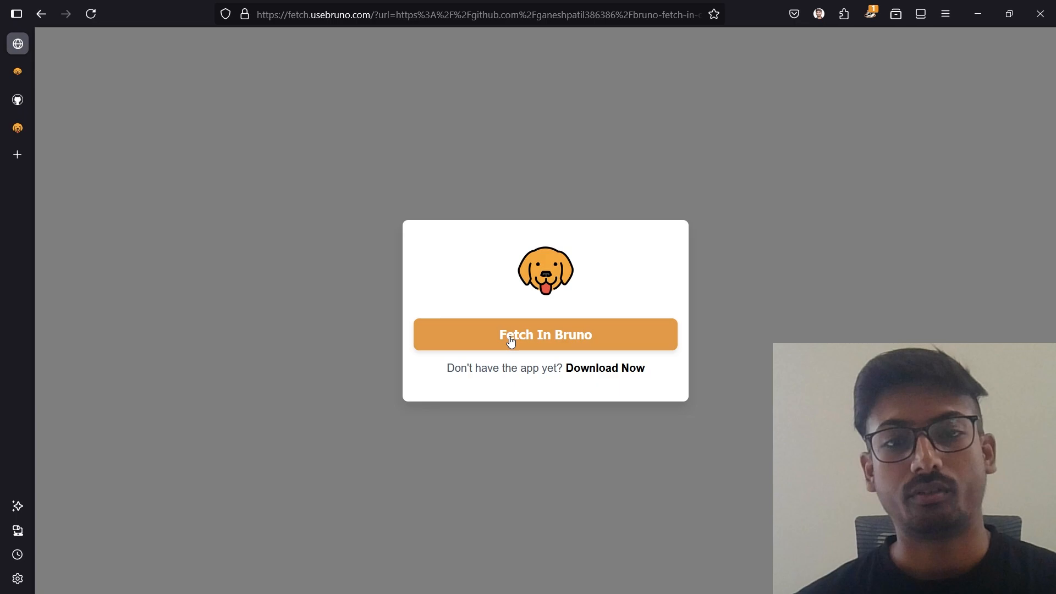
pyautogui.click(511, 339)
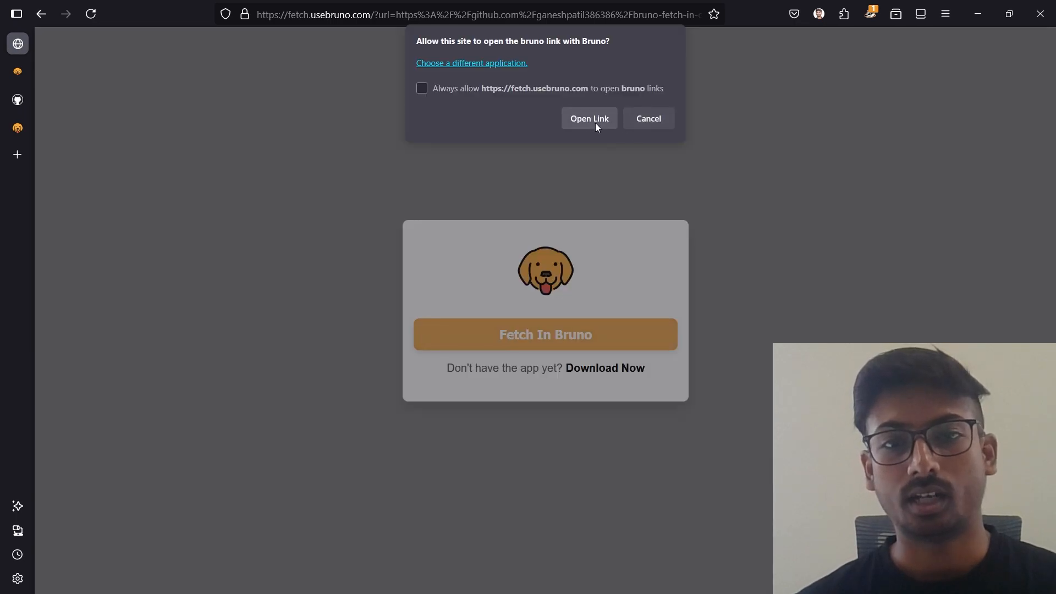
pyautogui.click(580, 121)
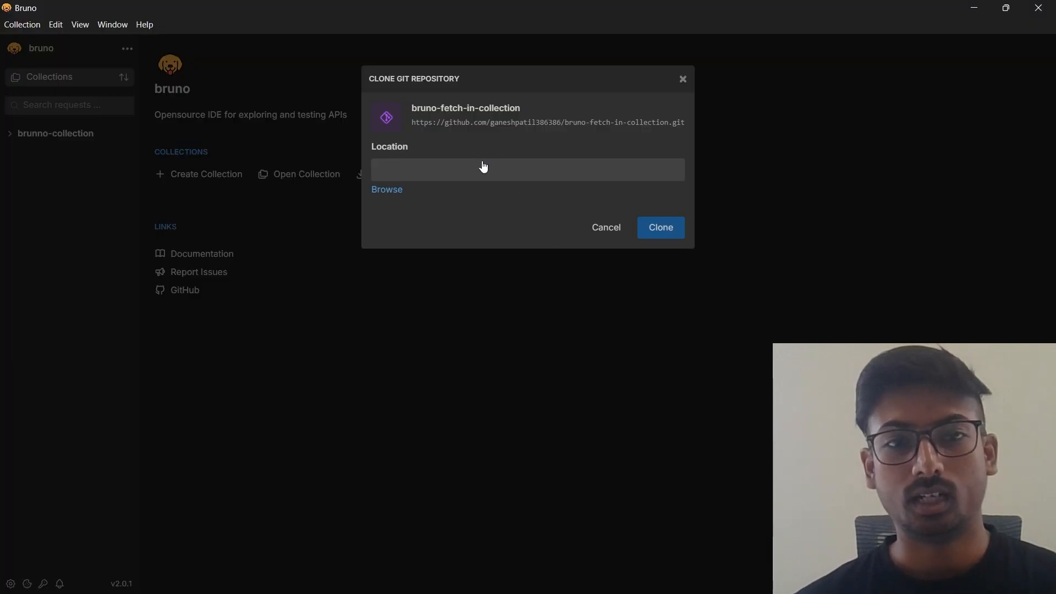
# Clone the bruno-fetch-in-collection repository into D:\Workspace\Bruno-Collections.
pyautogui.click(382, 191)
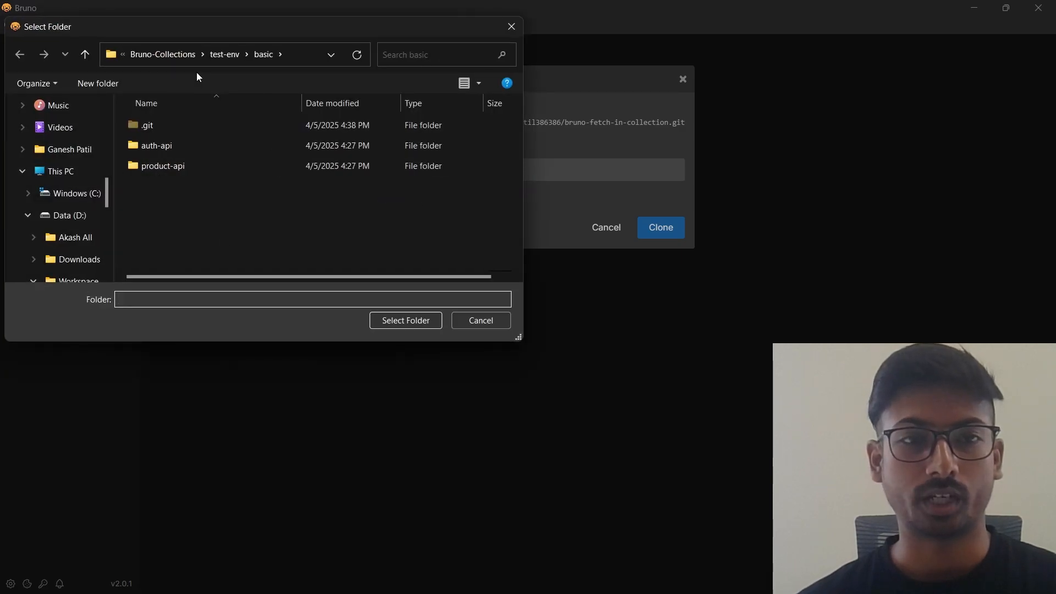
pyautogui.click(185, 55)
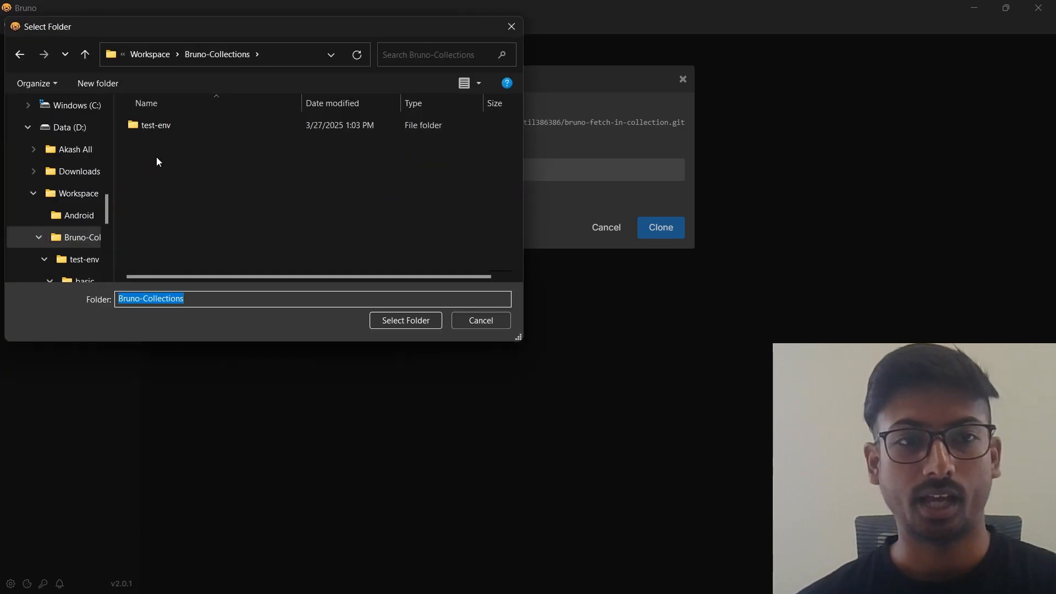
pyautogui.click(392, 320)
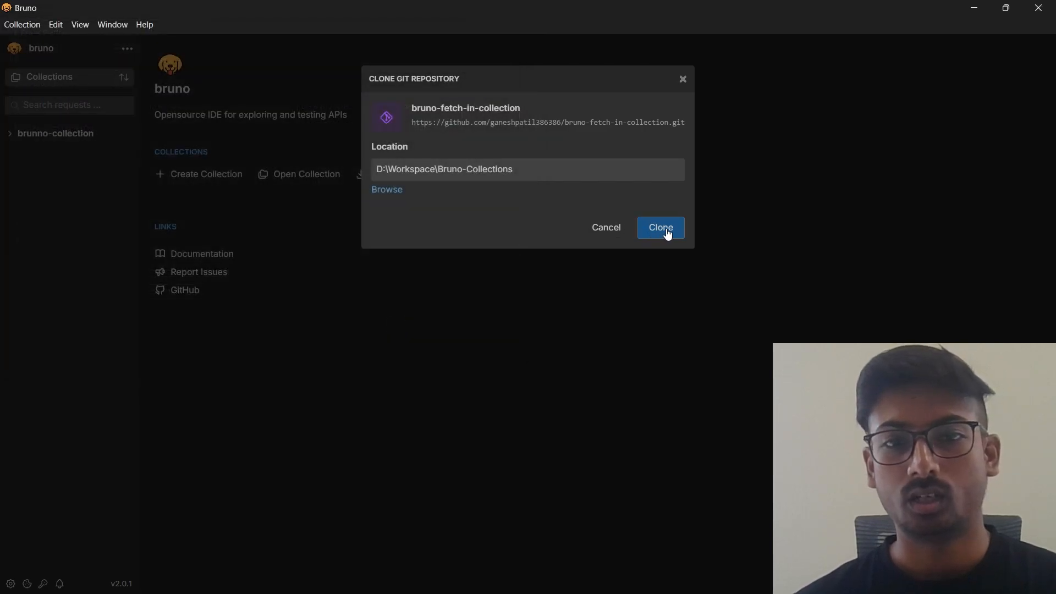
pyautogui.click(667, 231)
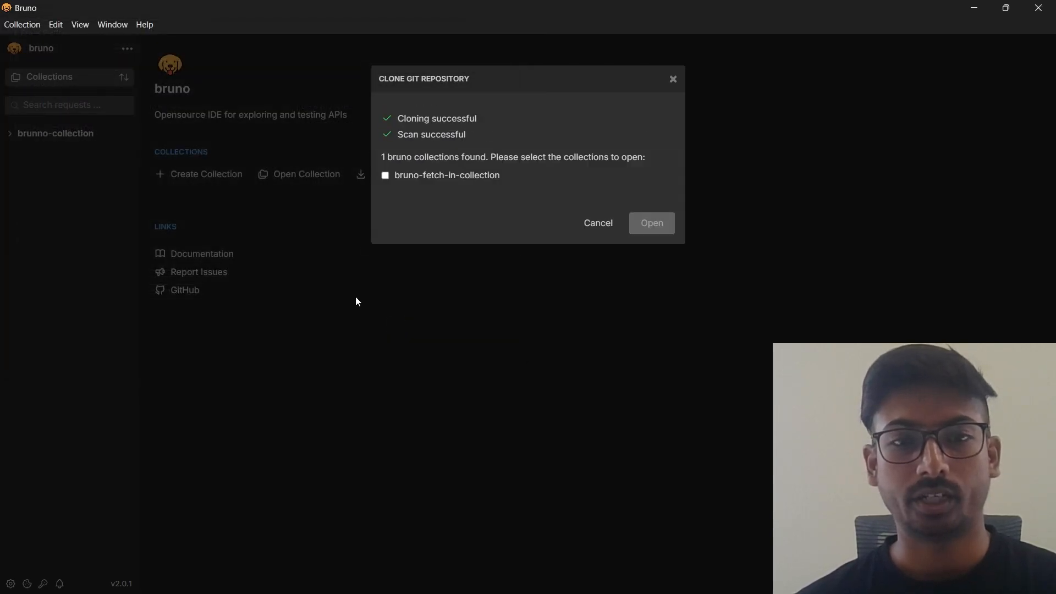
# Open the cloned bruno-fetch-in-collection and set its JavaScript sandbox to Safe Mode.
pyautogui.click(385, 176)
pyautogui.click(653, 225)
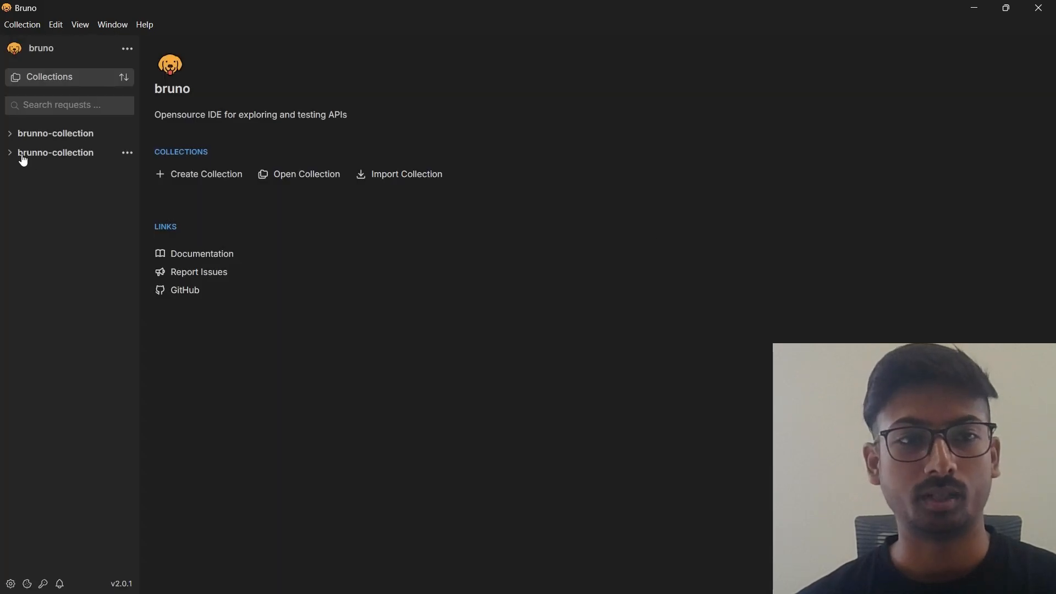
pyautogui.click(44, 152)
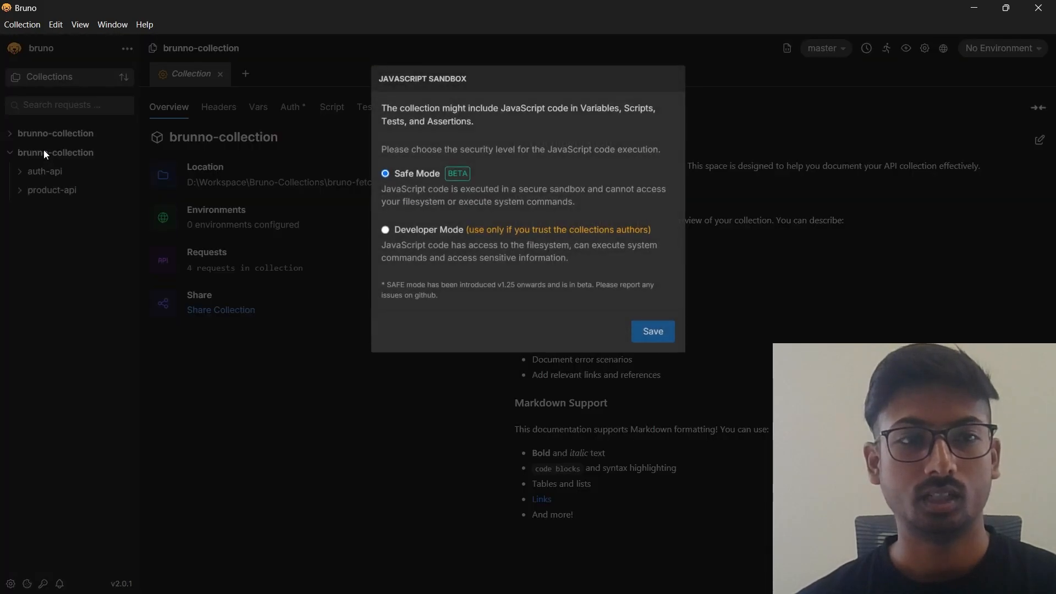
pyautogui.click(647, 331)
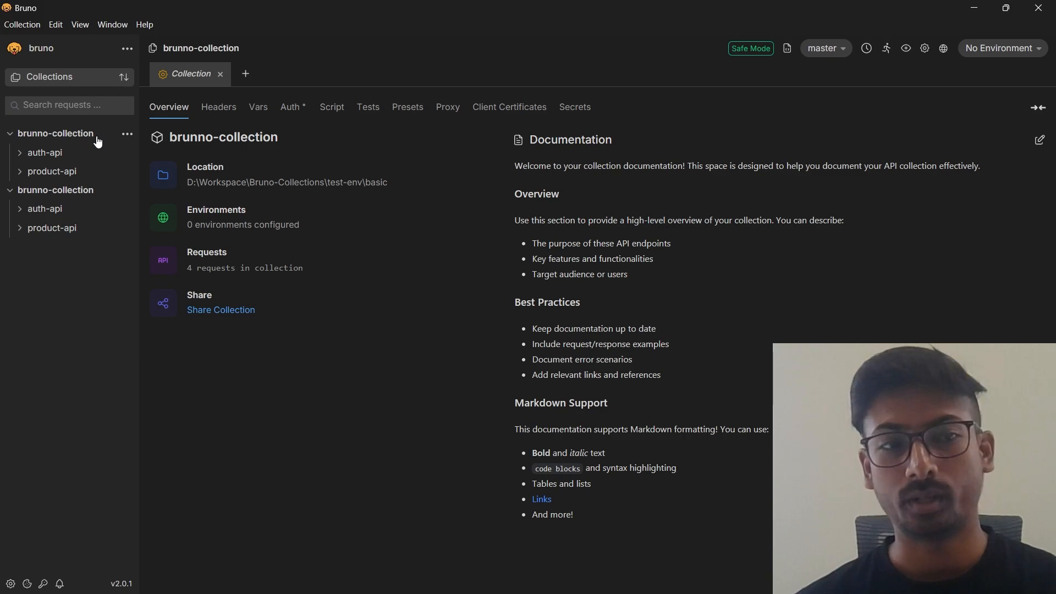
# Examine the cloned collection's overview and expand its auth-api and product-api folders to inspect their requests.
pyautogui.click(69, 192)
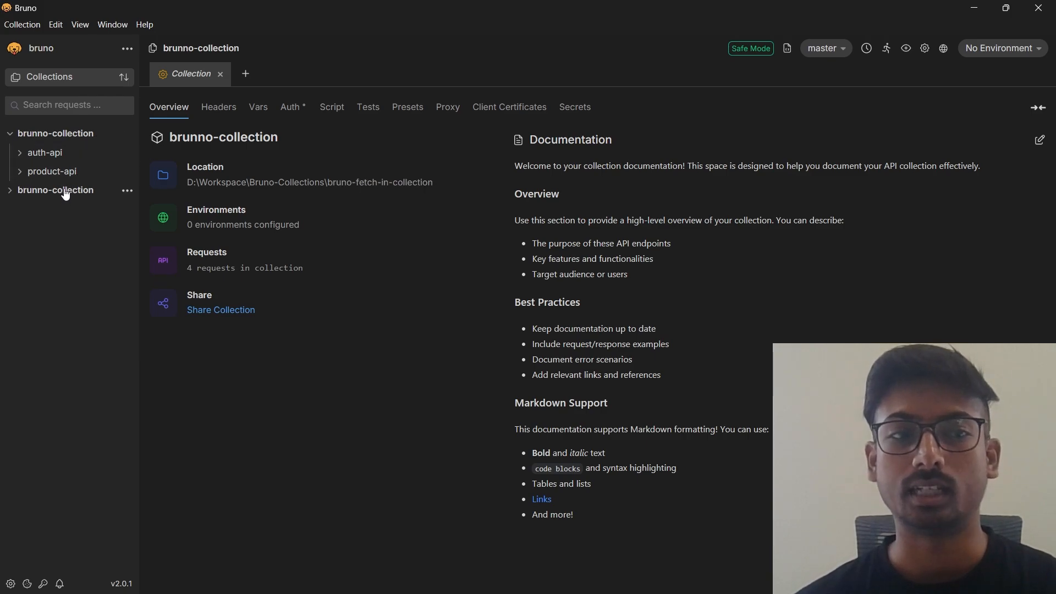
pyautogui.click(65, 192)
pyautogui.click(58, 209)
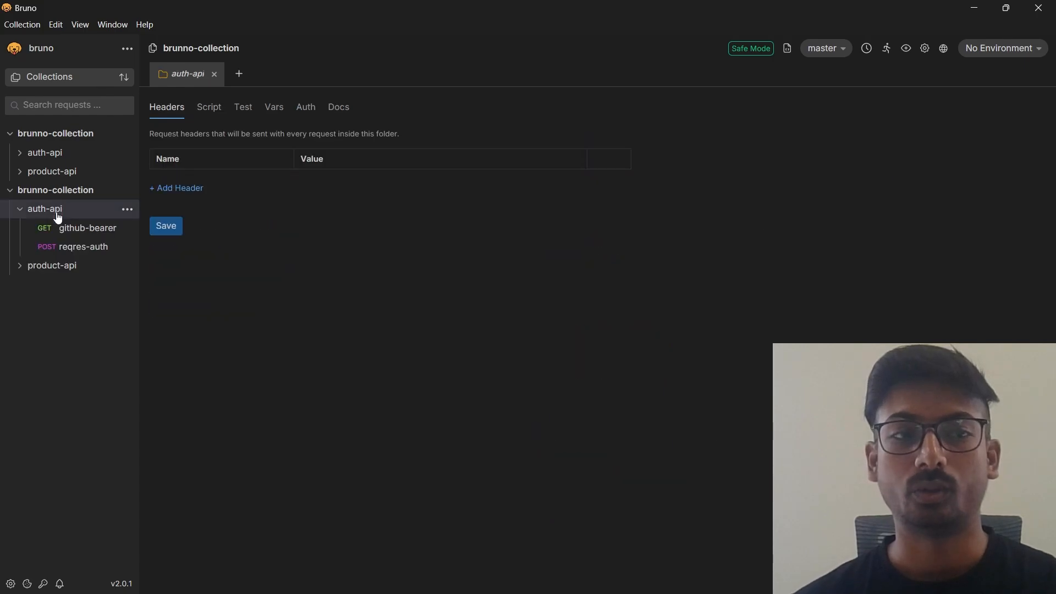
pyautogui.click(53, 265)
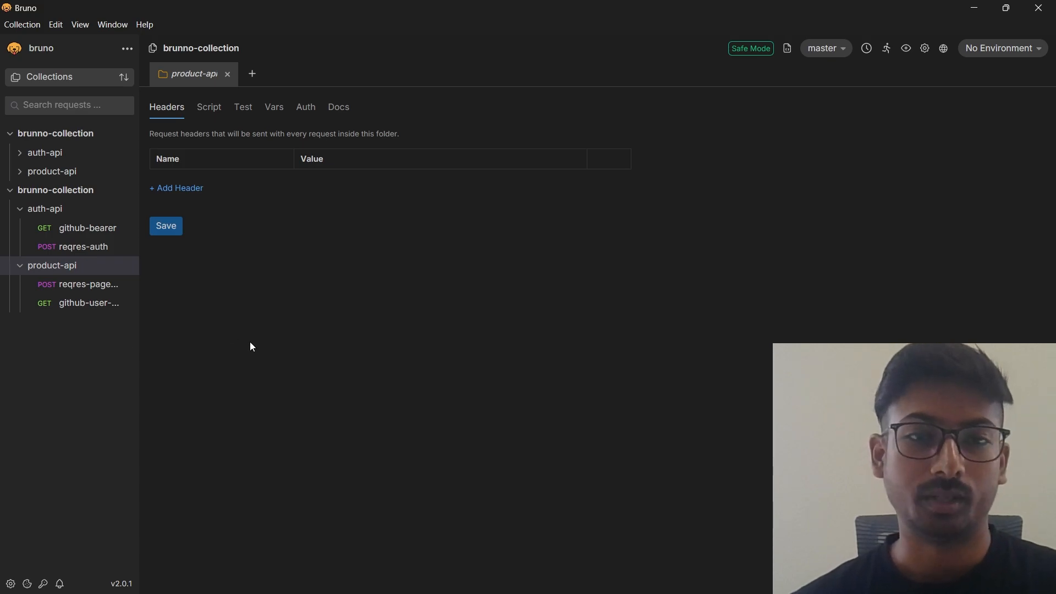
# Switch to the browser and skim the Fetch in Bruno Button documentation, including how to open a shared collection.
pyautogui.hotkey('alt', 'Tab')
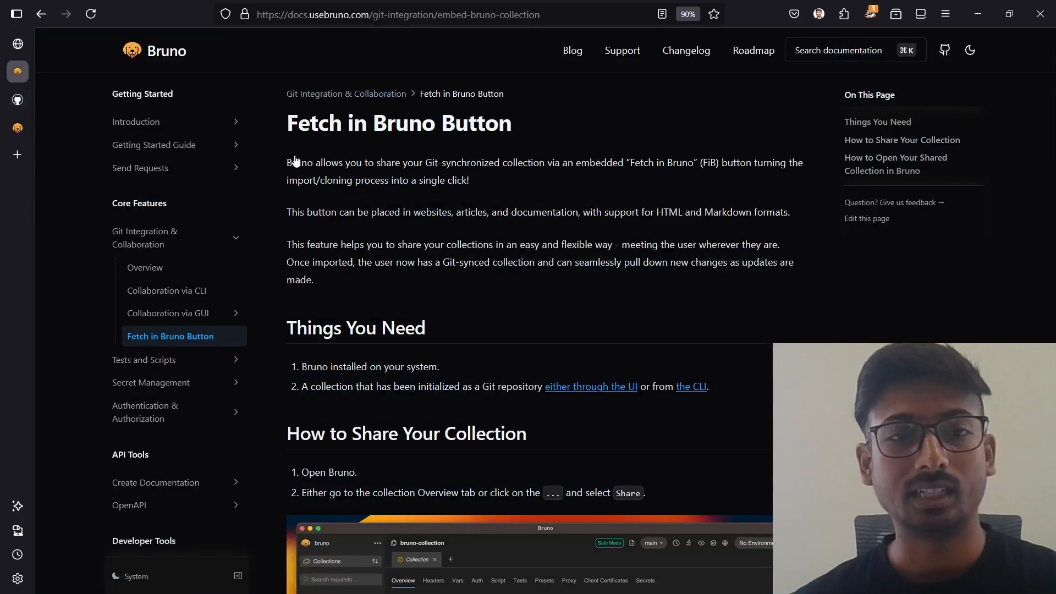
pyautogui.scroll(1, 384, 257)
pyautogui.scroll(-3, 383, 255)
pyautogui.scroll(-15, 383, 257)
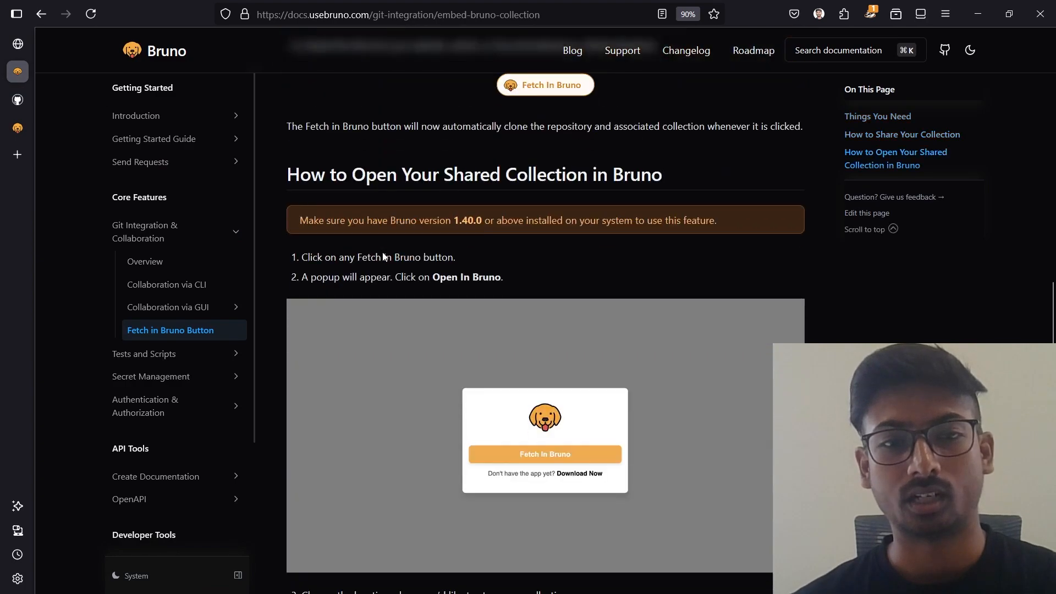
pyautogui.scroll(20, 381, 252)
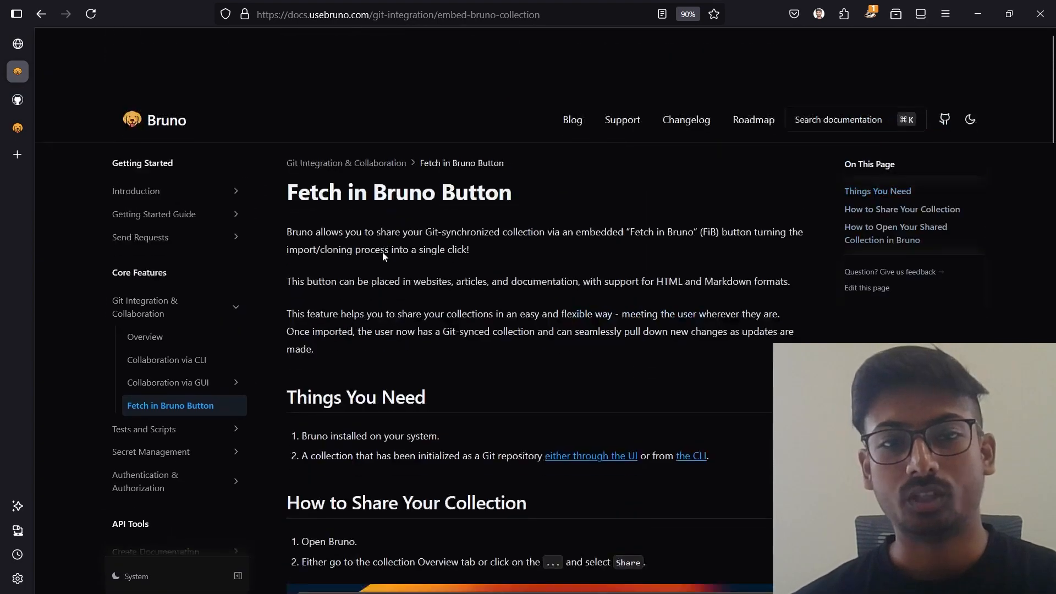